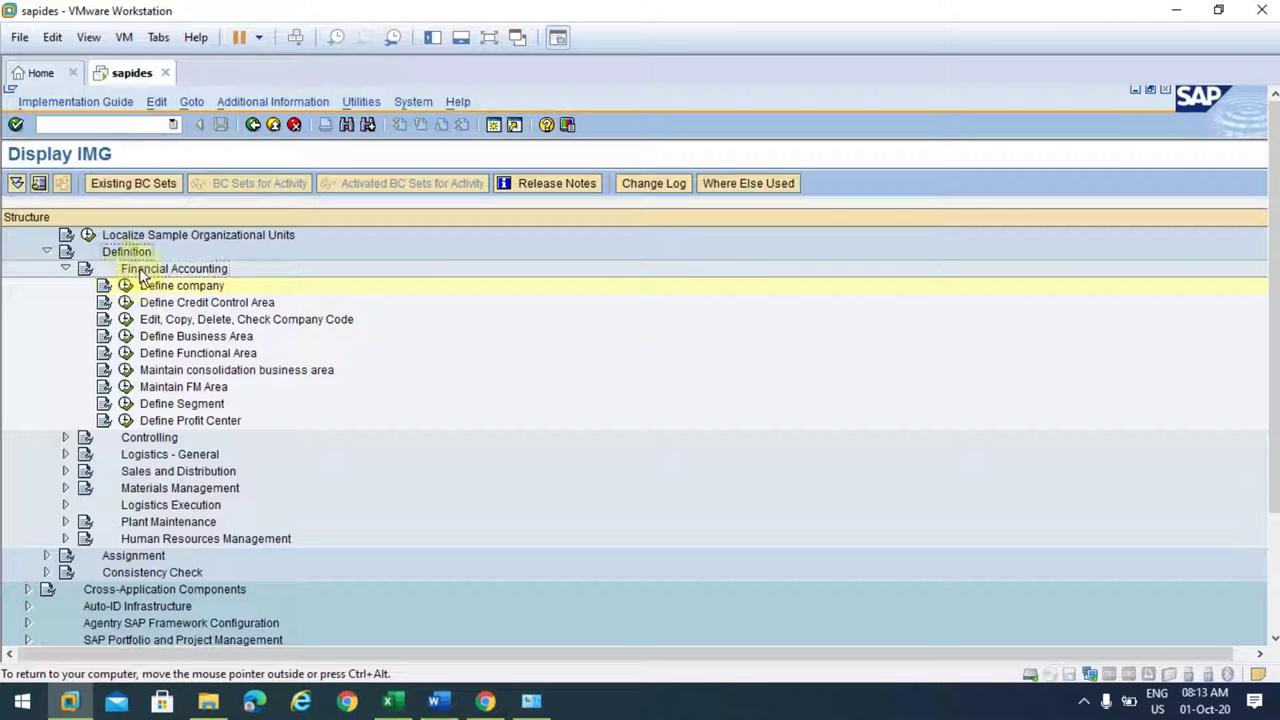
Open the Define company activity under Financial Accounting and review the list of existing companies.
click(125, 286)
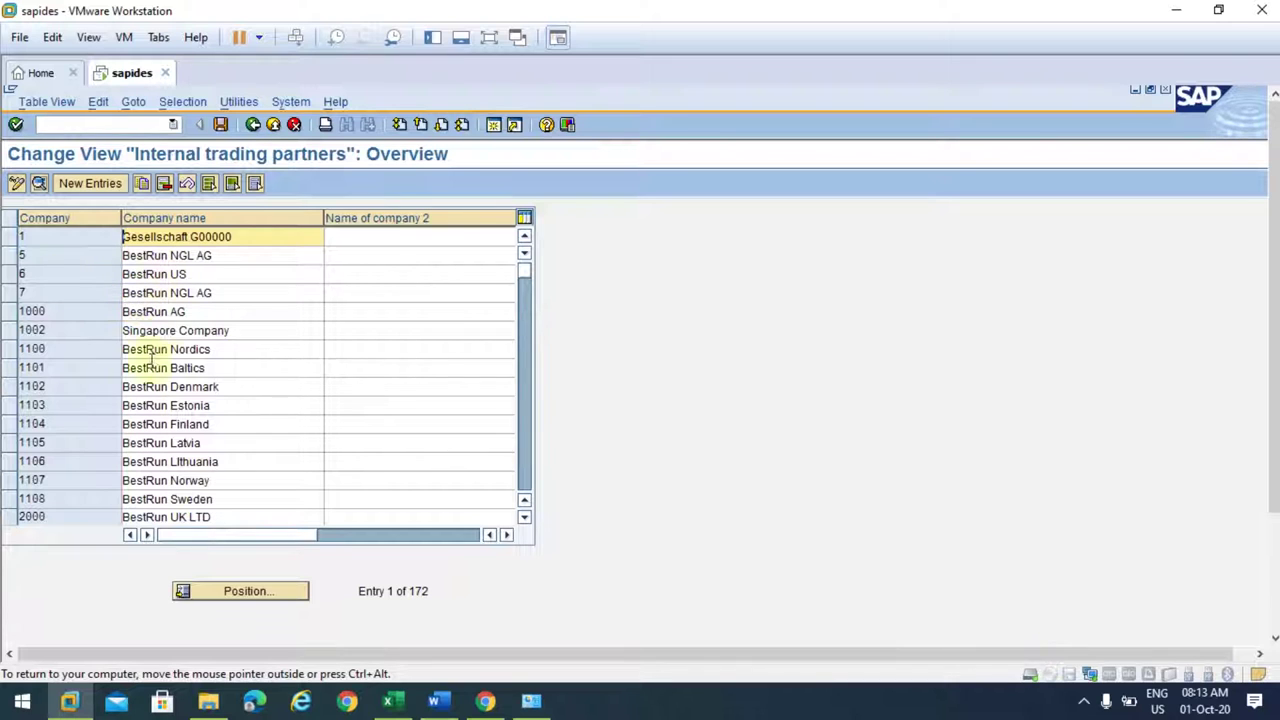
scroll(197, 350, down, 8)
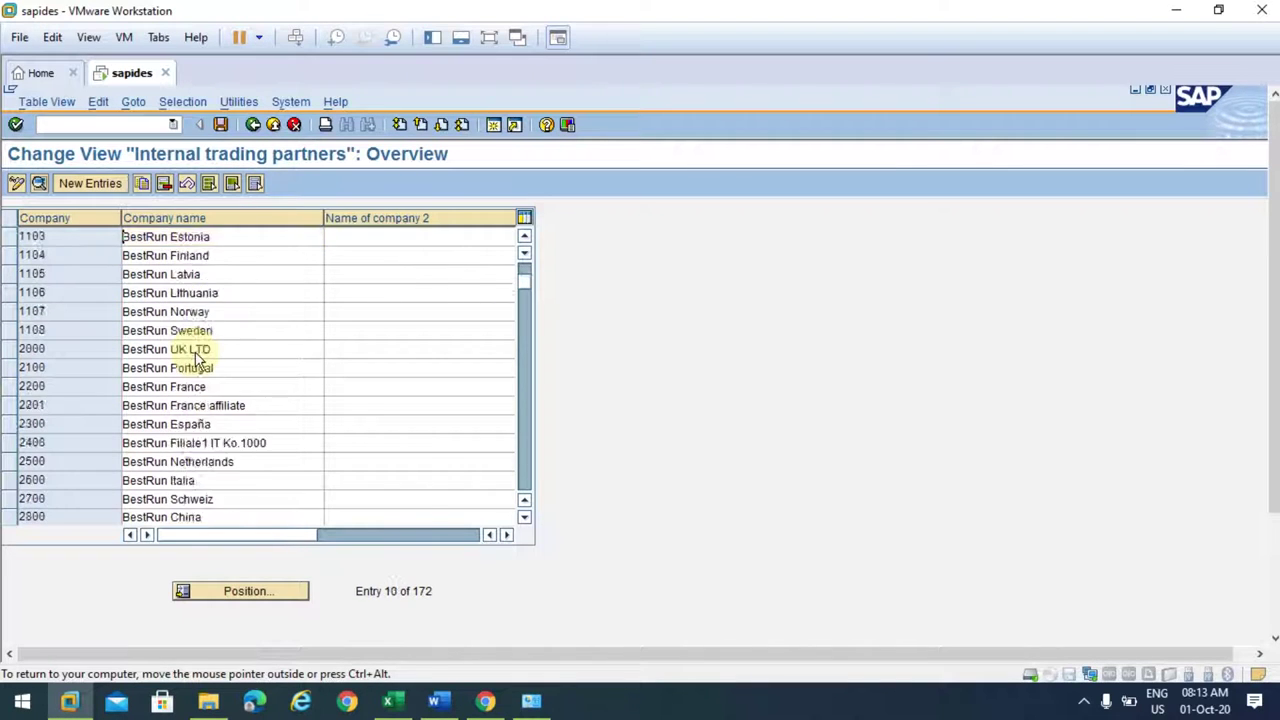
scroll(197, 350, up, 7)
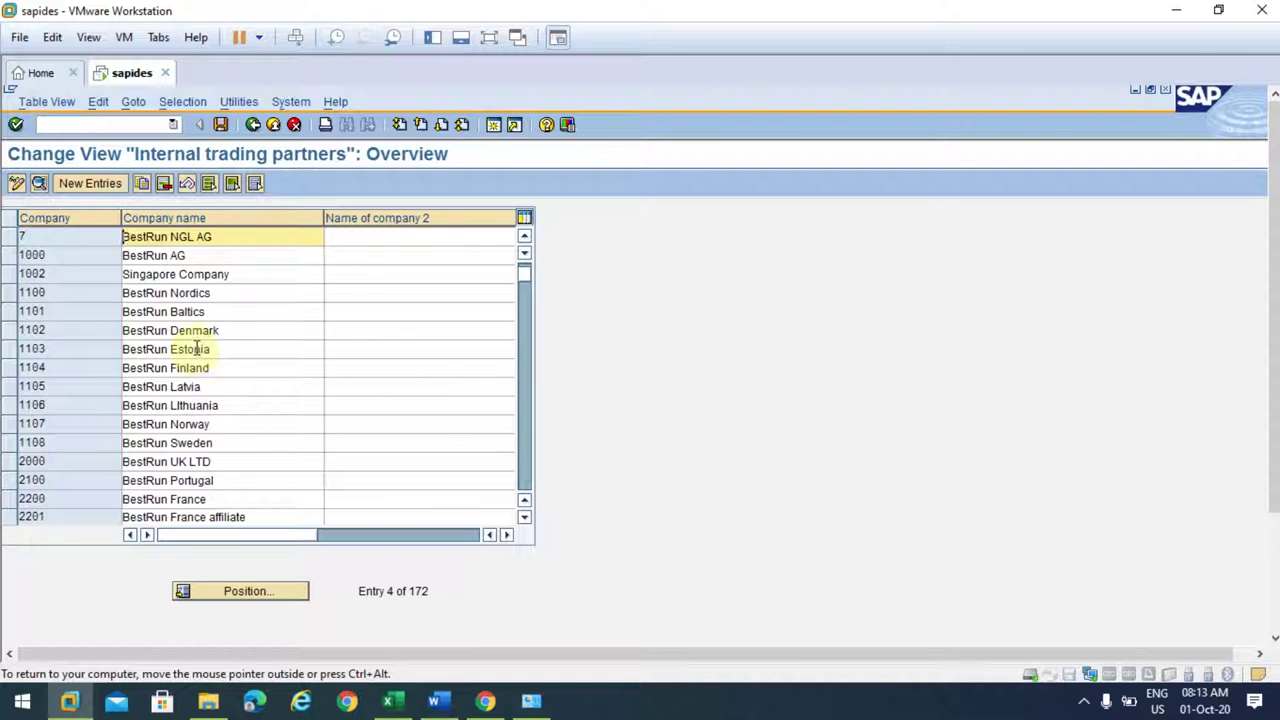
scroll(89, 334, up, 1)
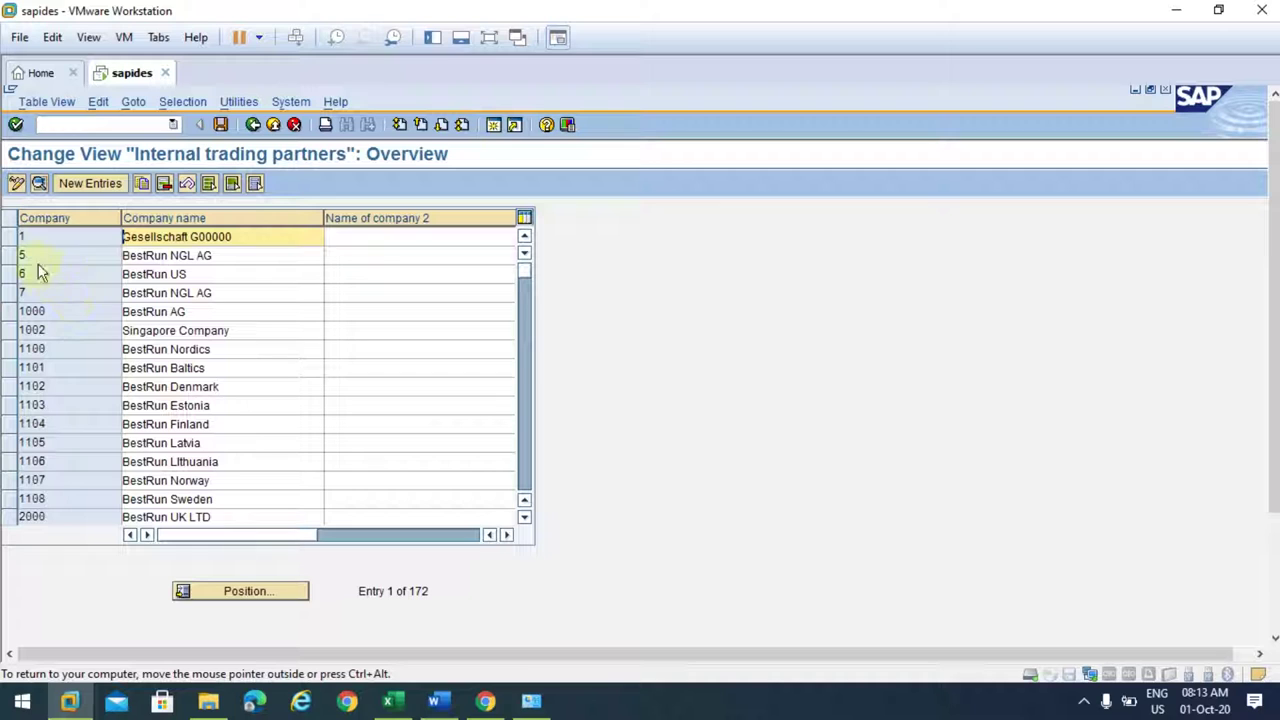
Copy company 1 (Gesellschaft G00000) as company TR with the name SAP Training Company, keeping the other details.
click(12, 237)
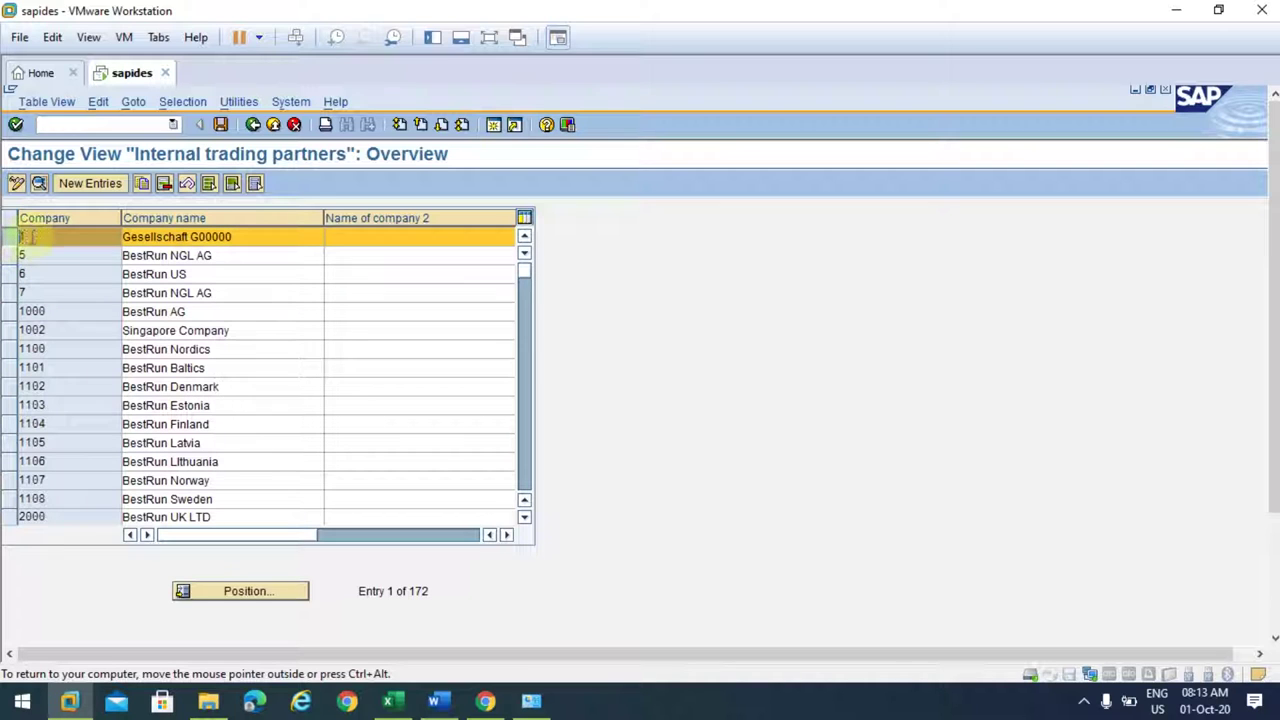
click(143, 183)
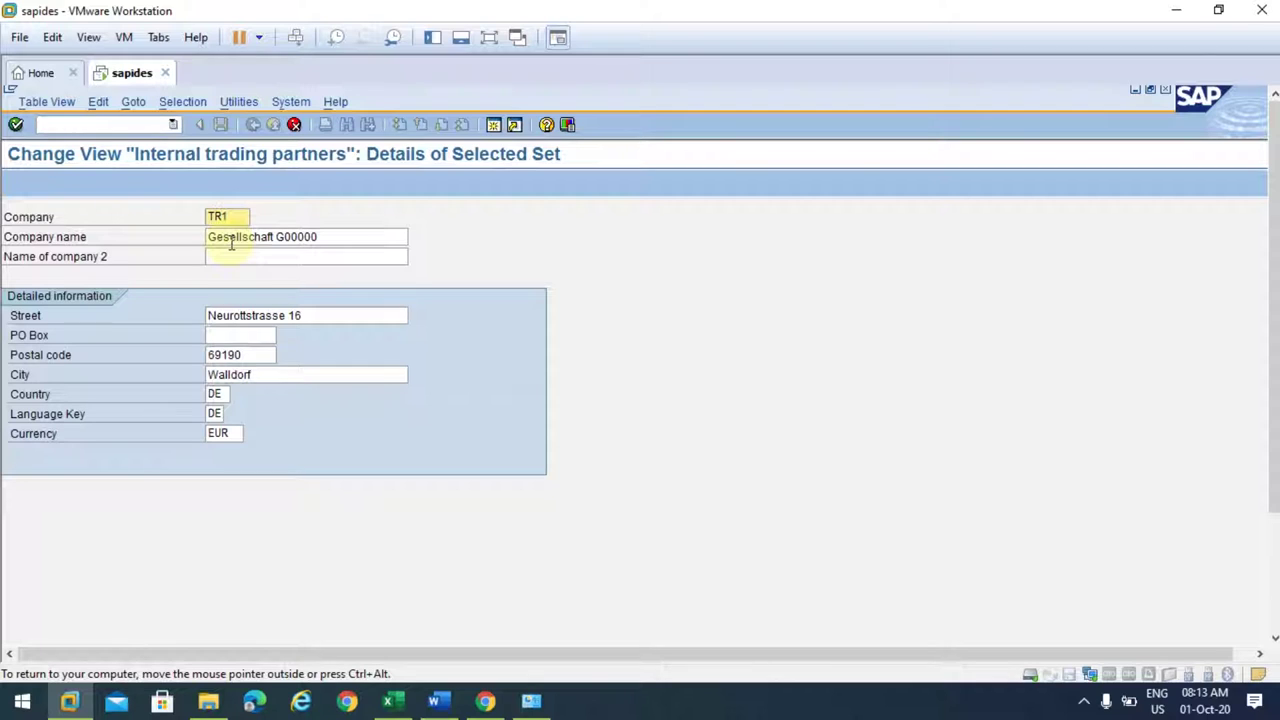
text(TR)
key(Tab)
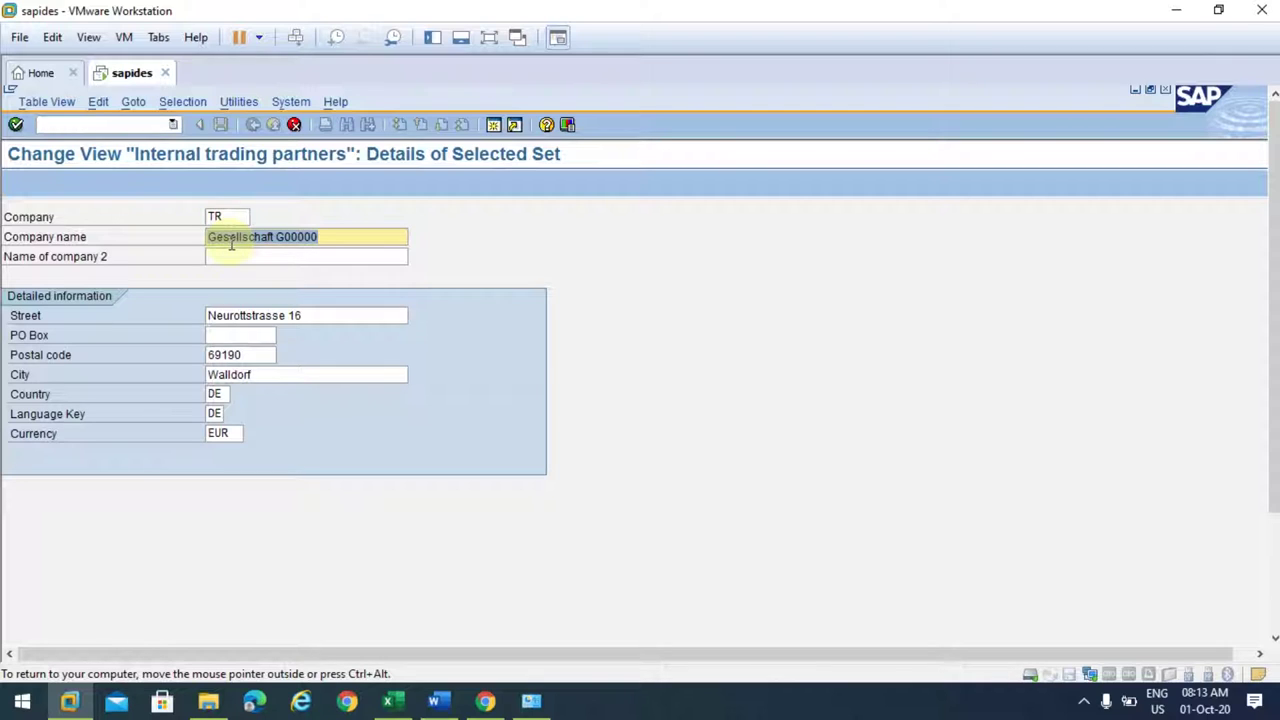
text(Training Company)
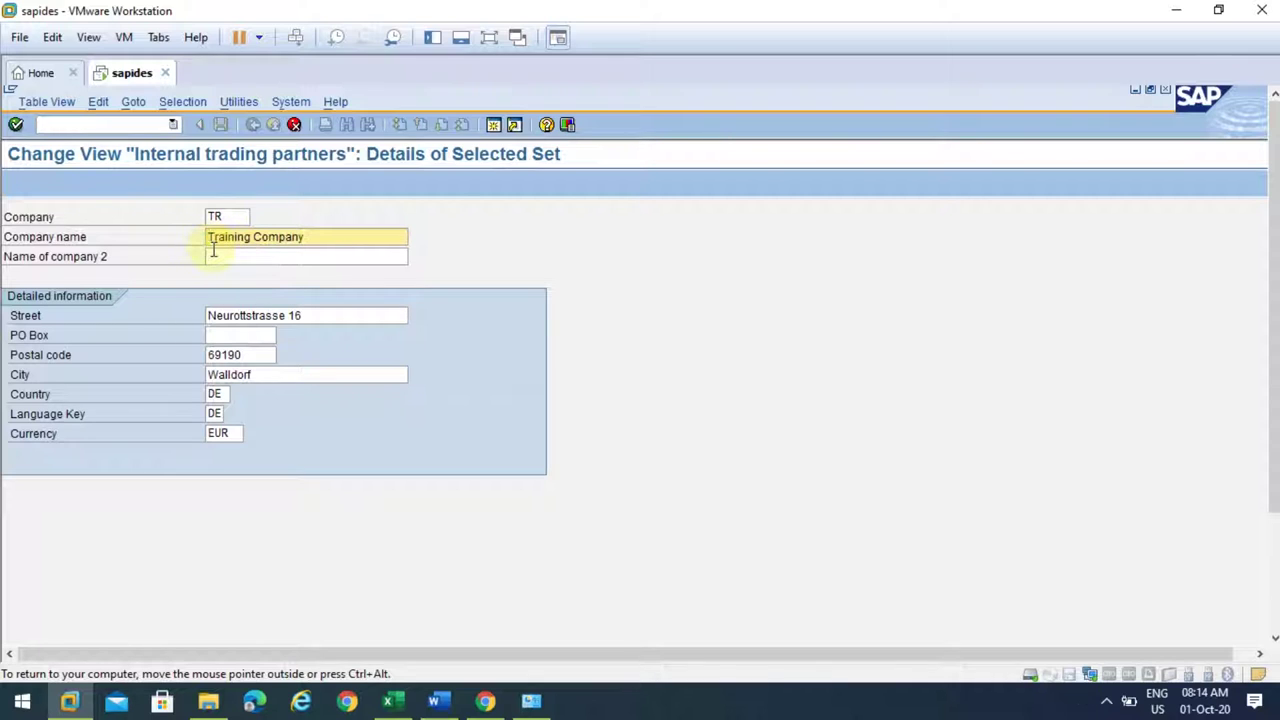
text(SAP)
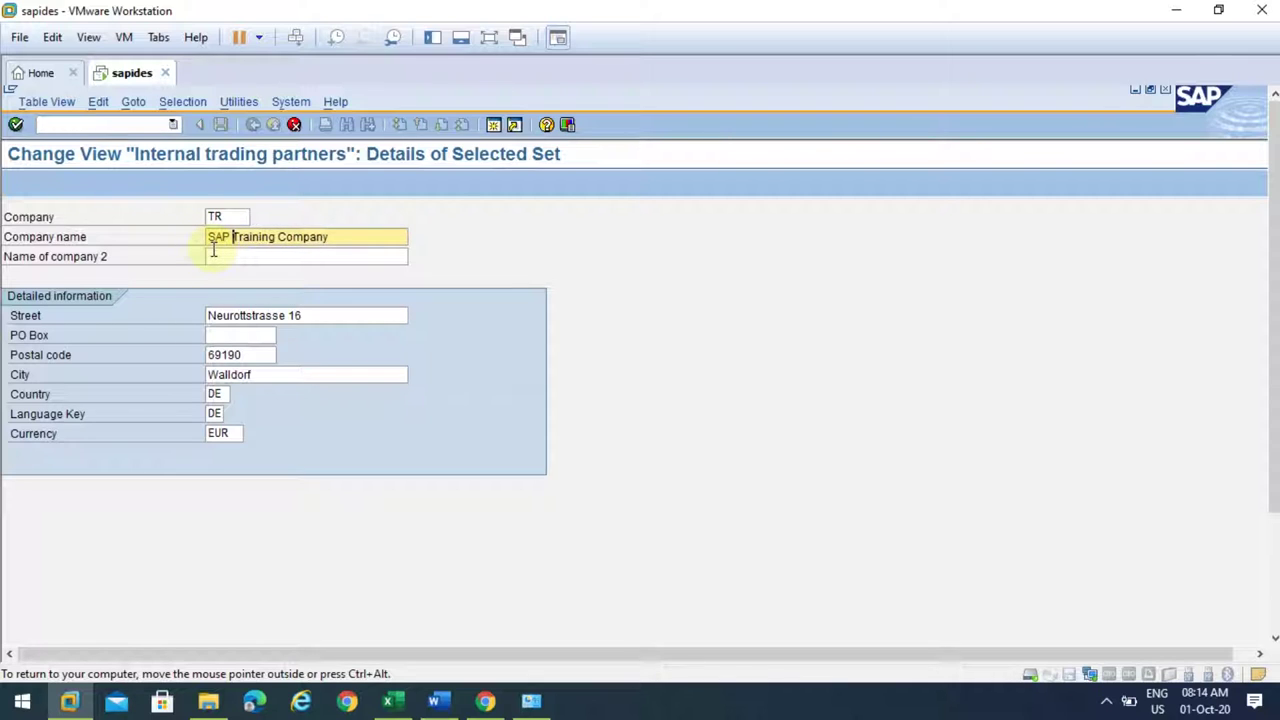
click(272, 316)
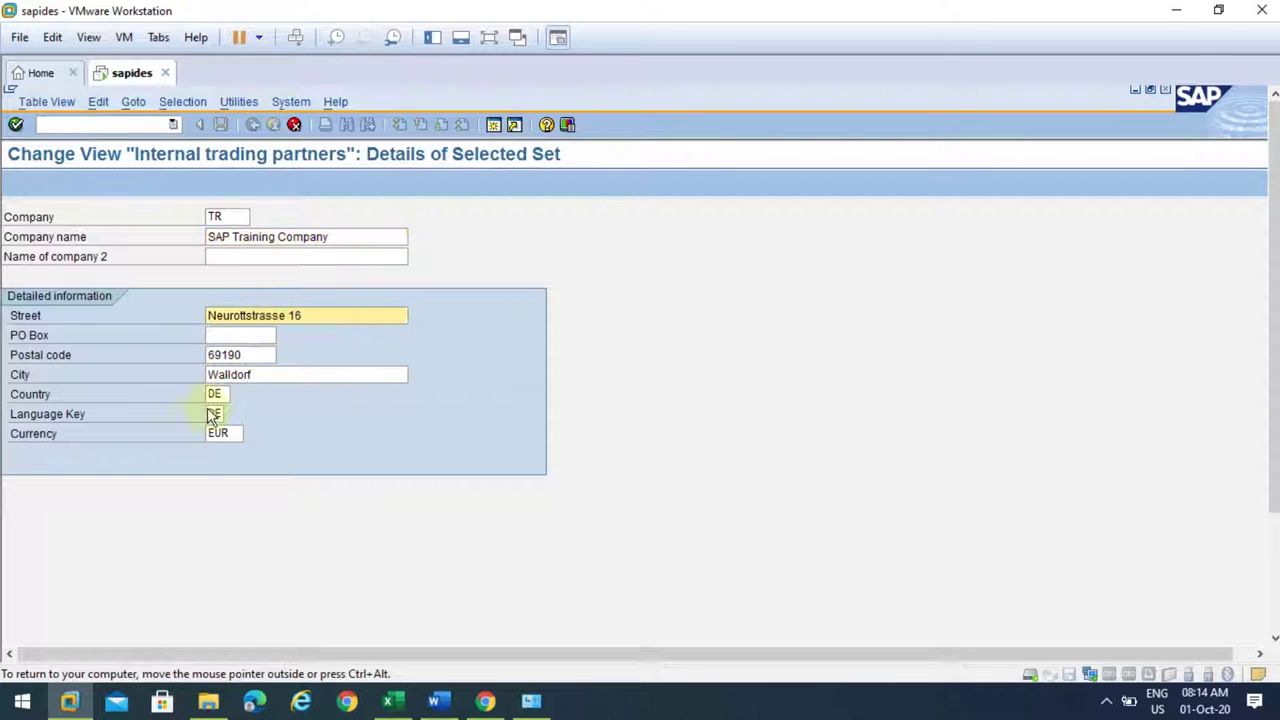
click(227, 337)
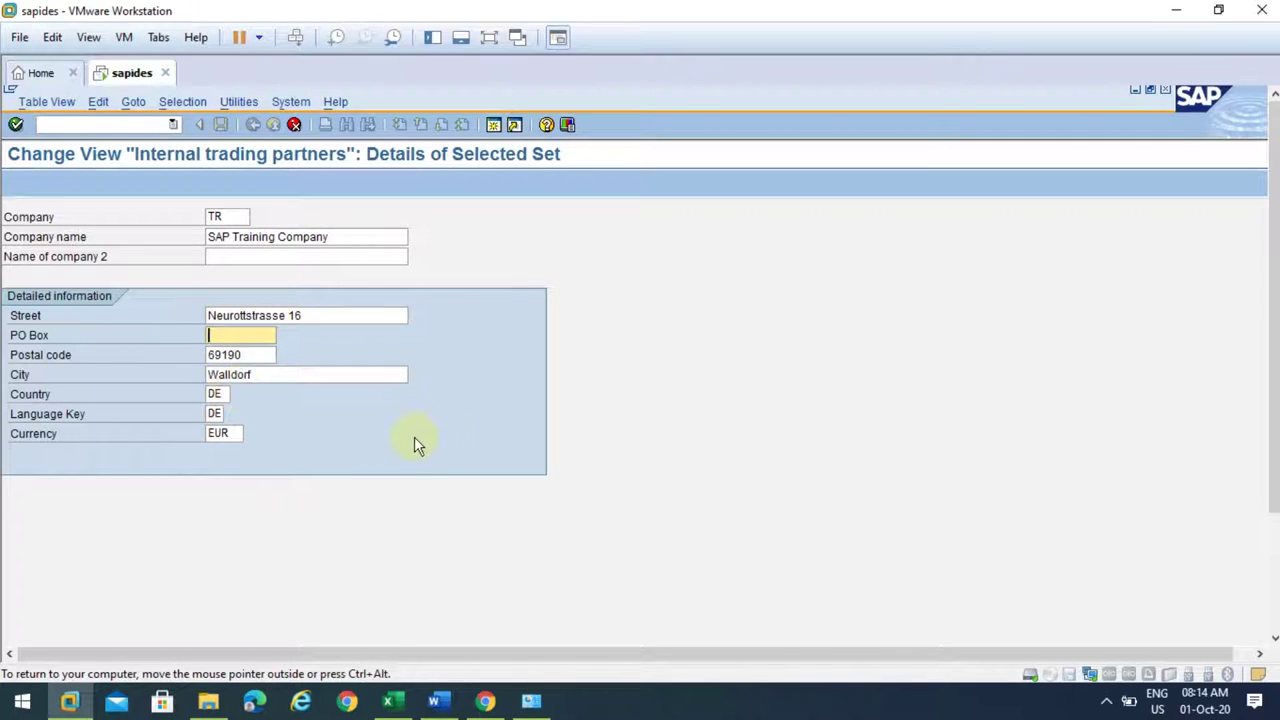
click(248, 237)
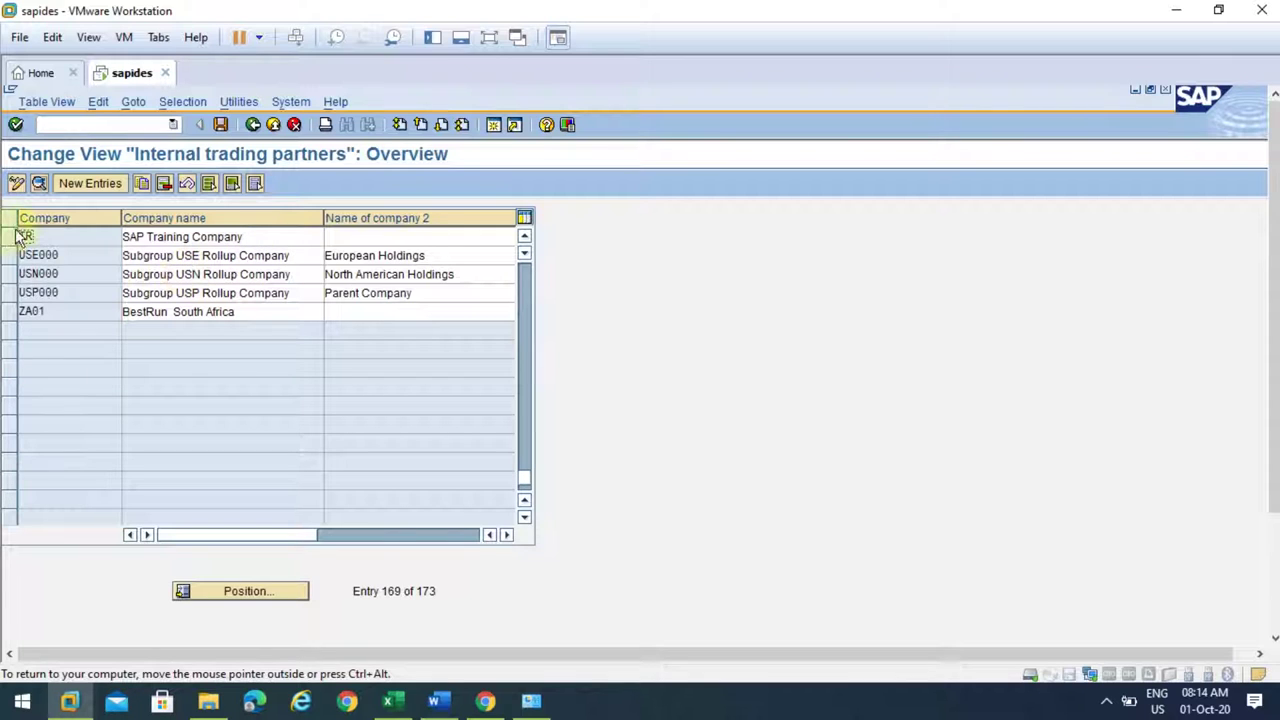
Save the new company under customizing request ID7K900169 and return to the IMG structure.
click(221, 125)
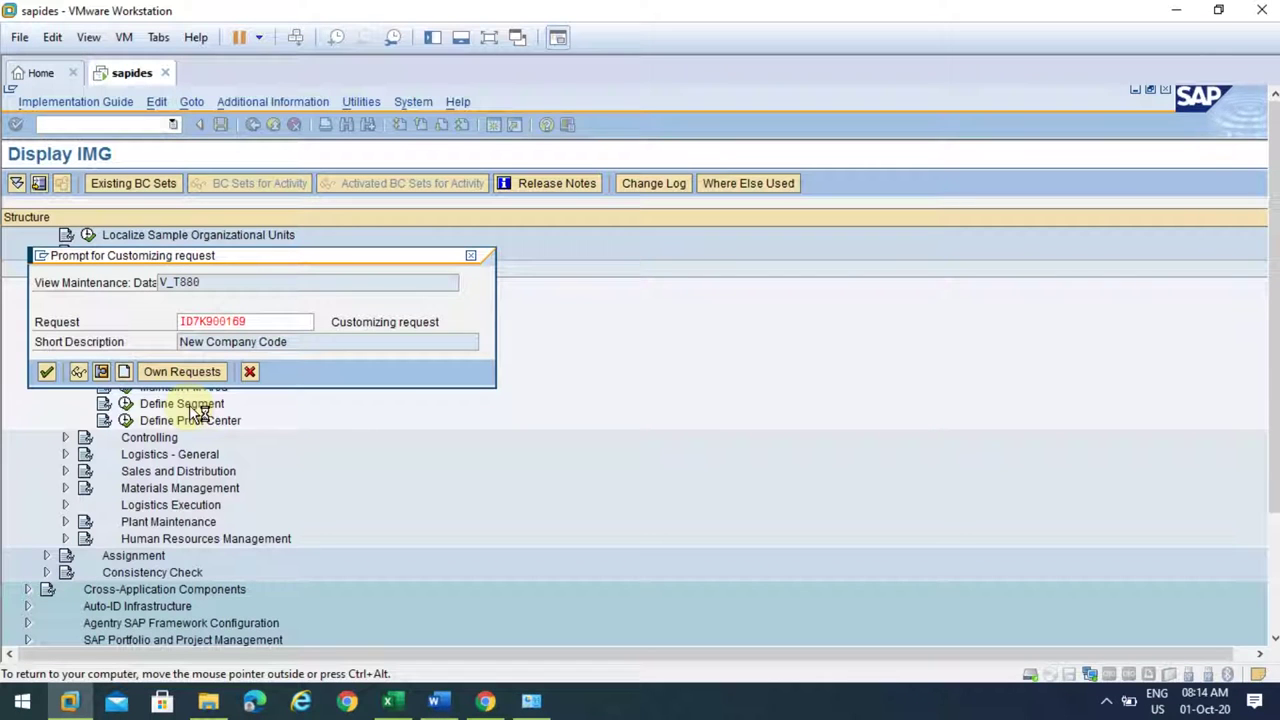
key(Return)
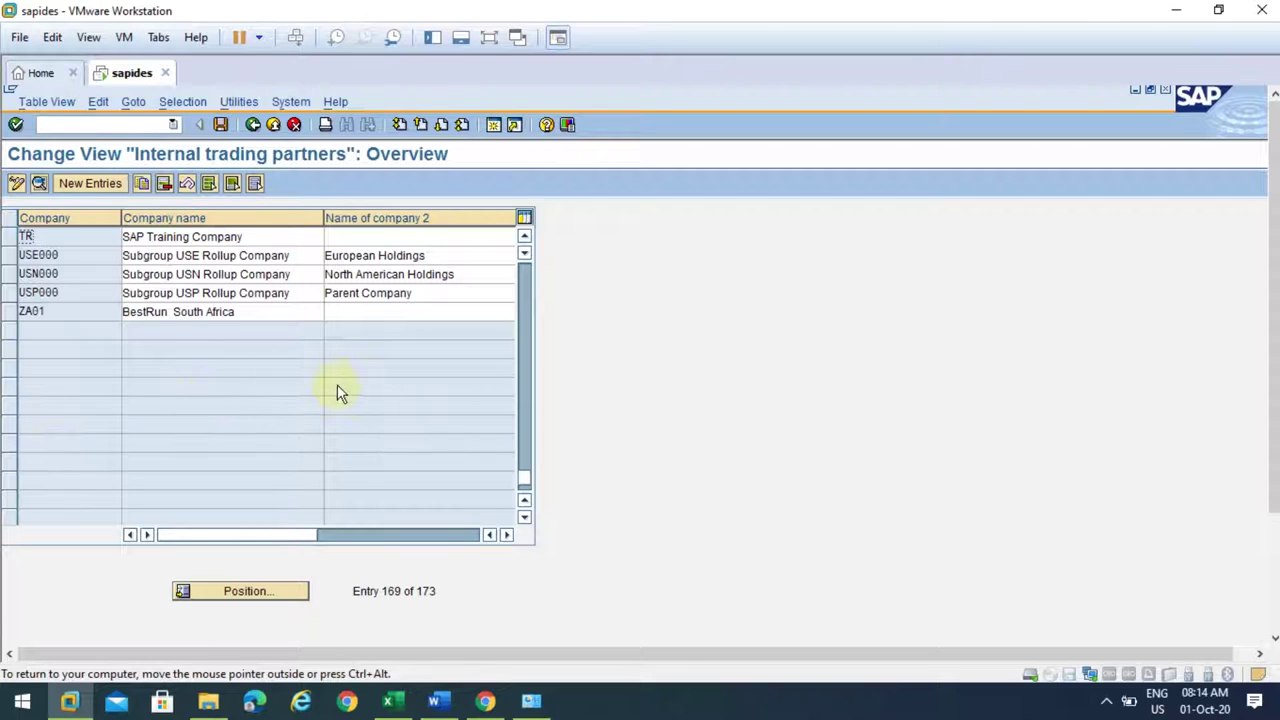
click(252, 125)
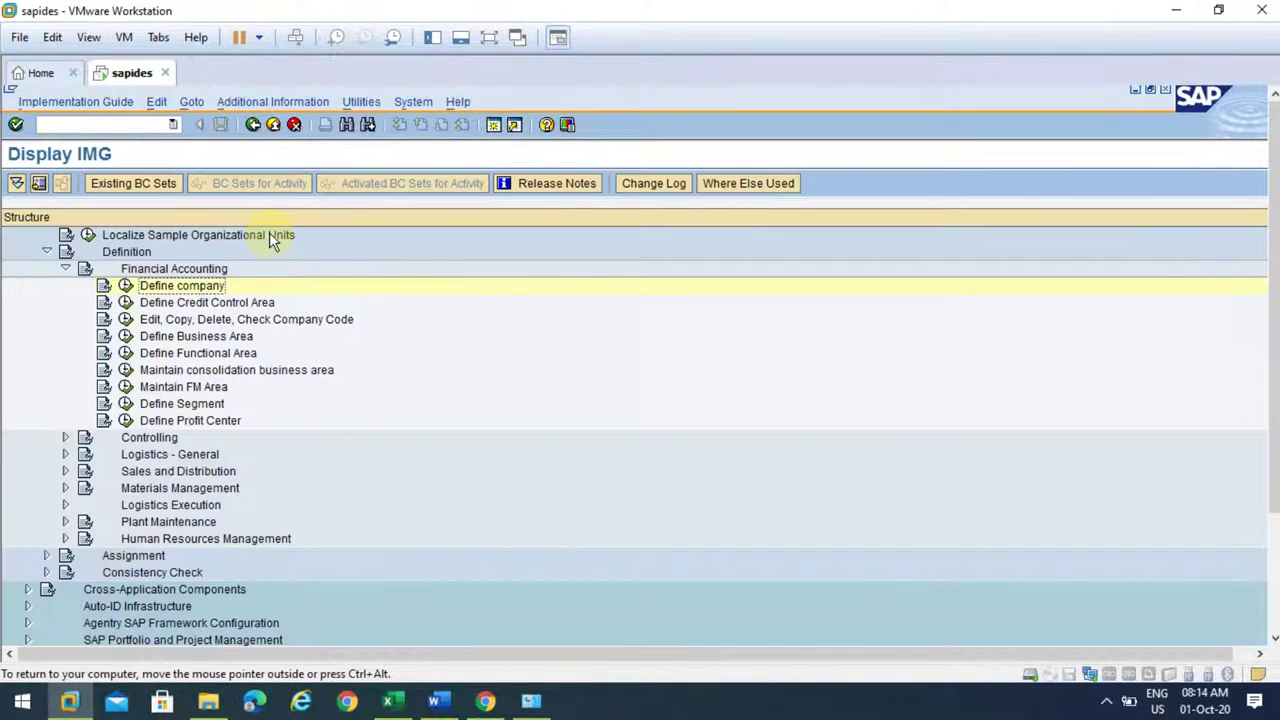
Collapse the Definition node and open the Assign company code to company activity under Assignment > Financial Accounting.
click(160, 320)
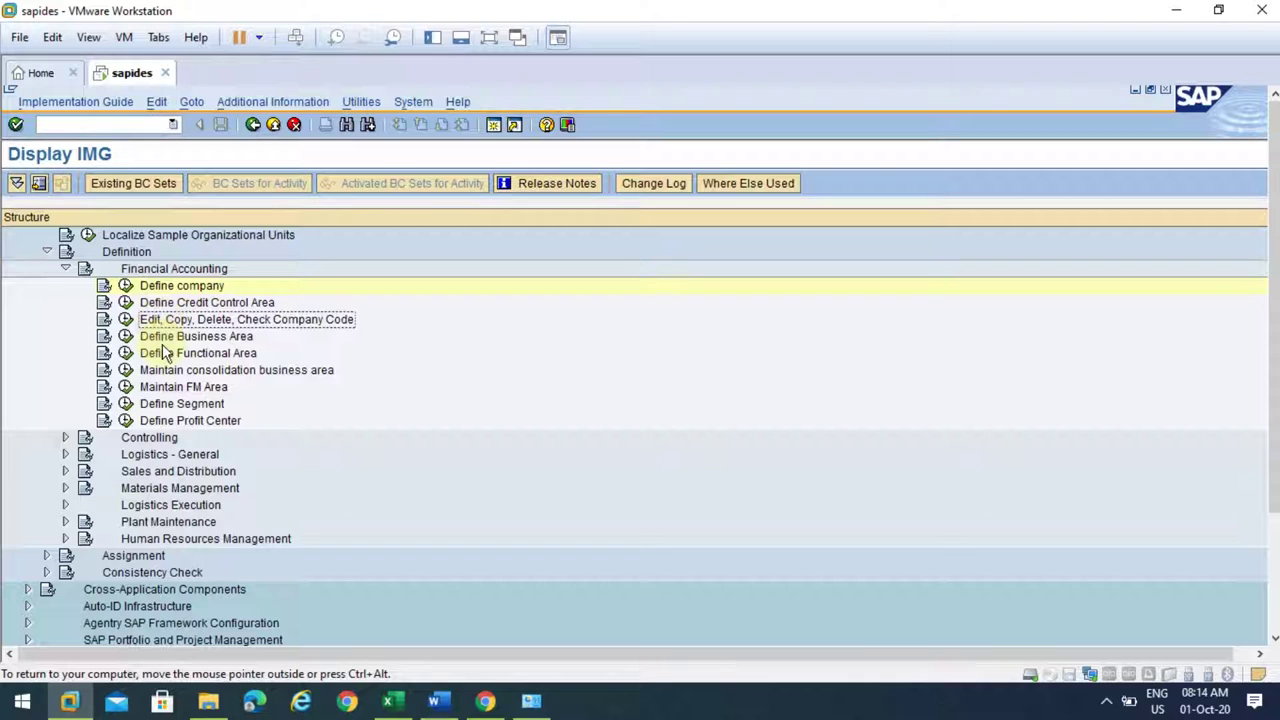
click(163, 340)
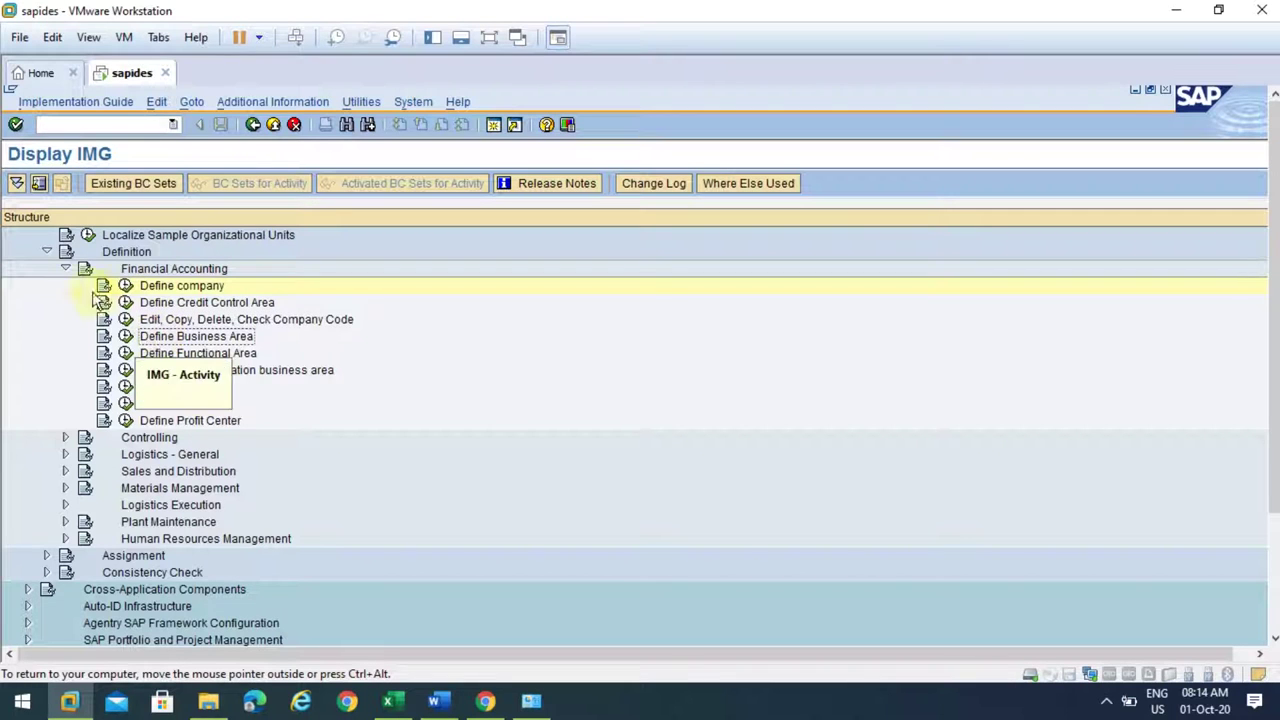
click(66, 269)
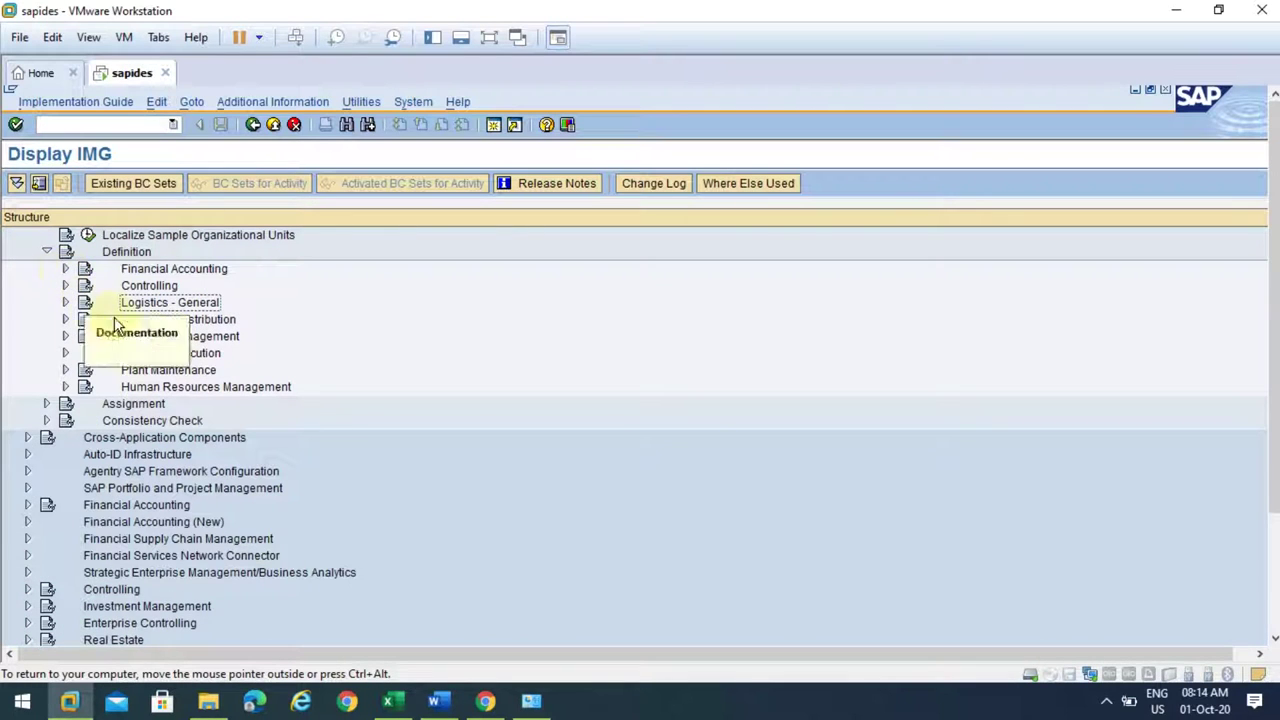
click(46, 253)
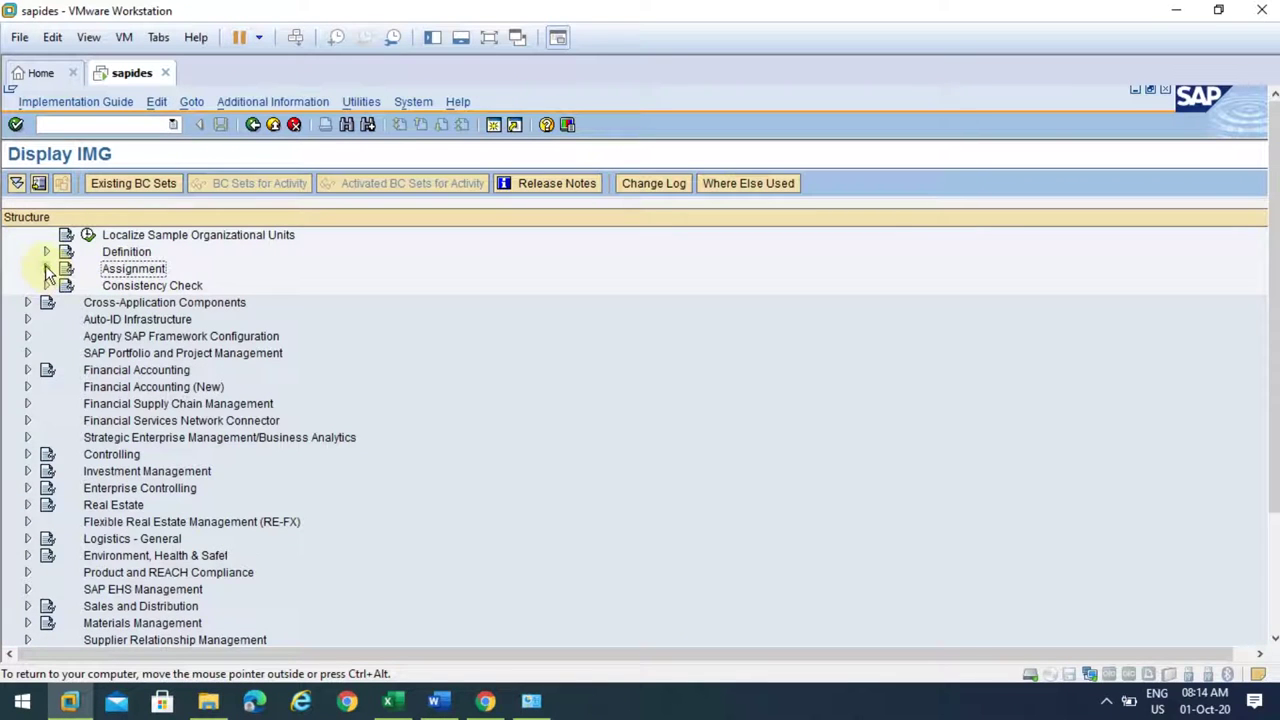
click(46, 269)
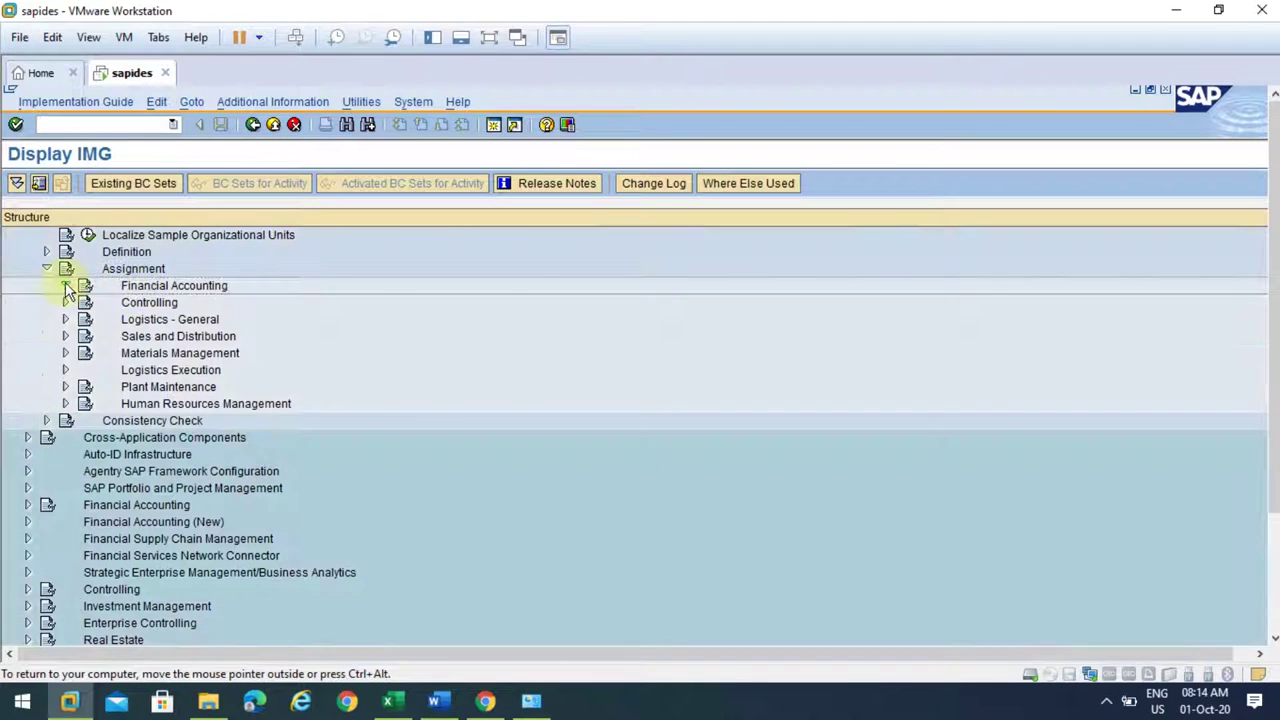
click(65, 286)
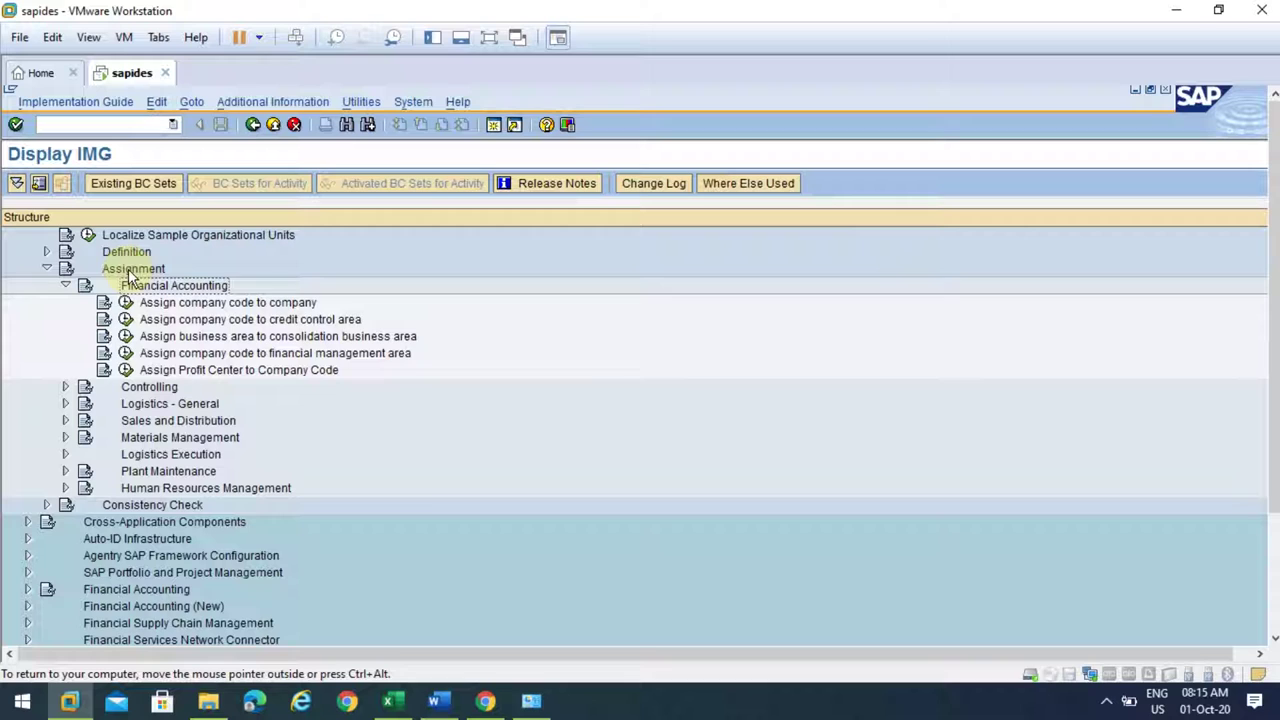
click(200, 303)
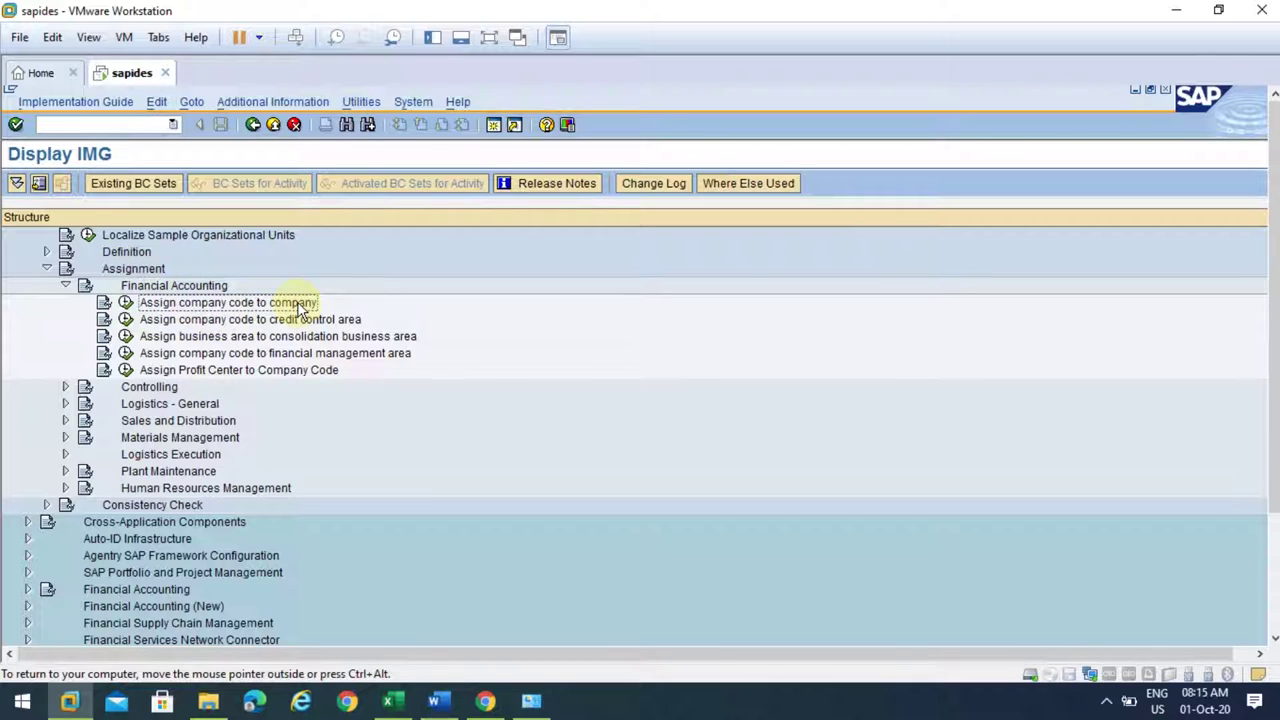
click(125, 302)
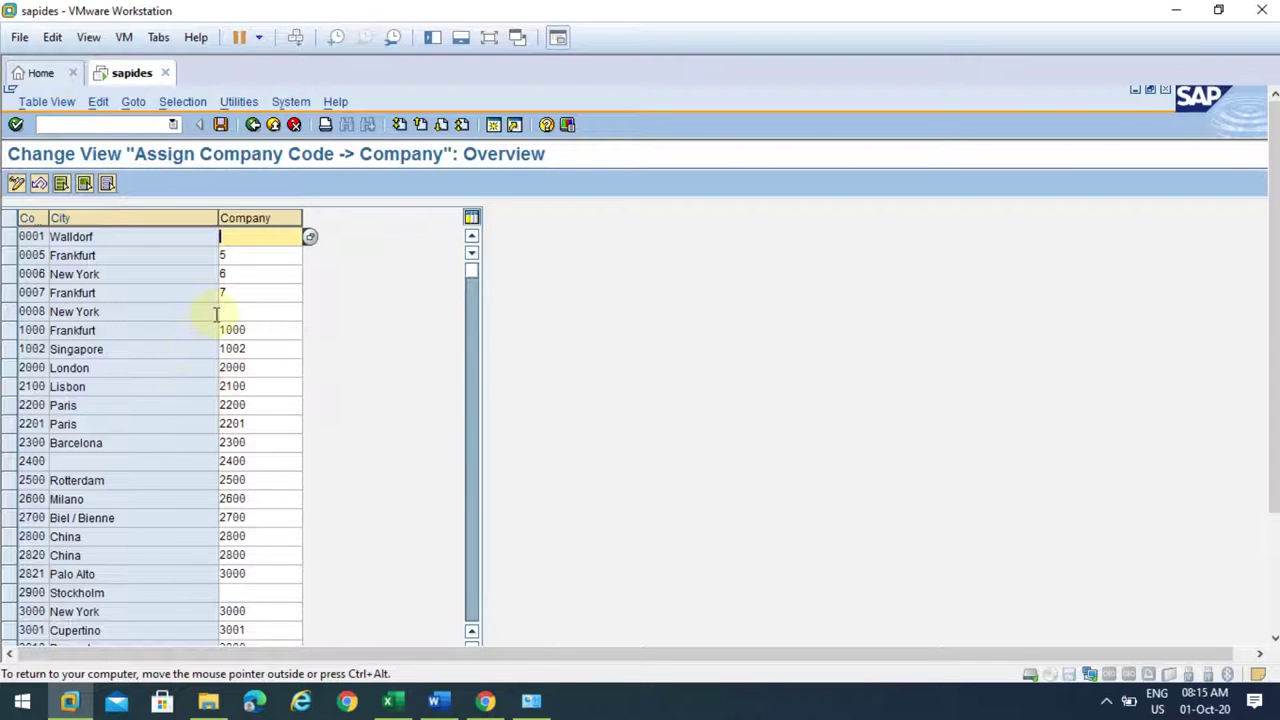
Find company code TR03 (Walldorf) in the assignment table and select its row.
click(255, 310)
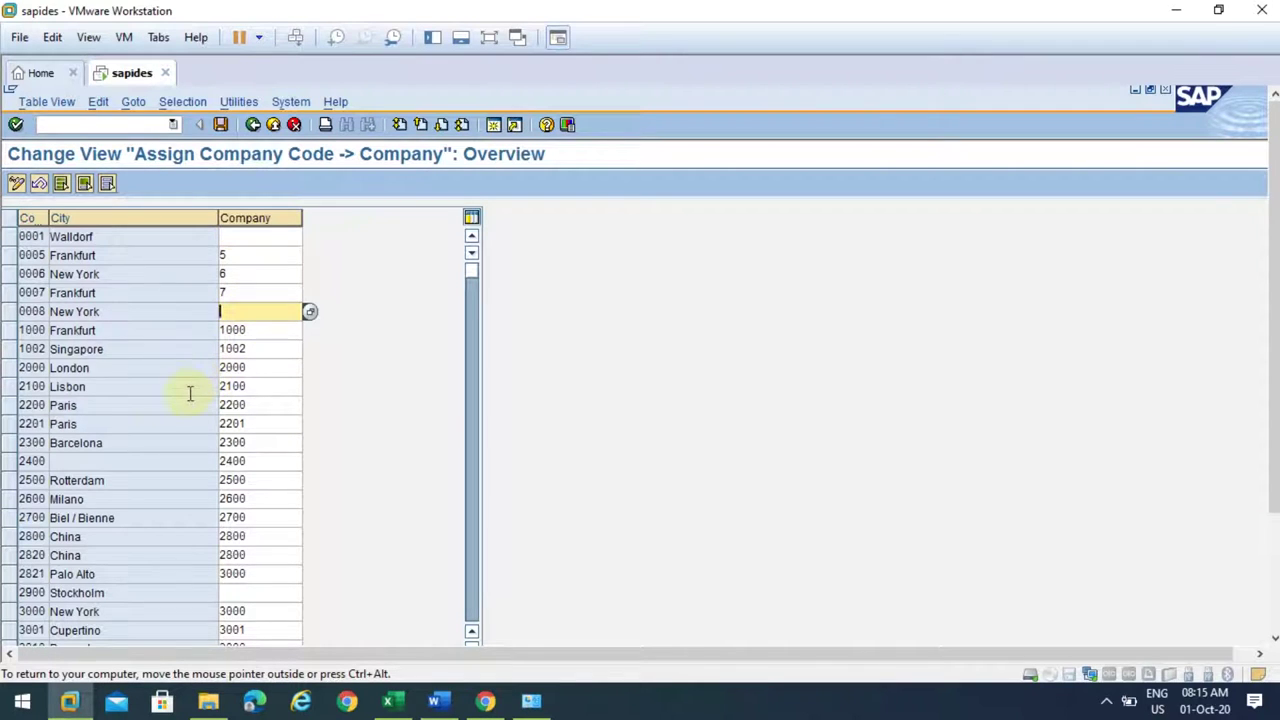
scroll(190, 395, down, 2)
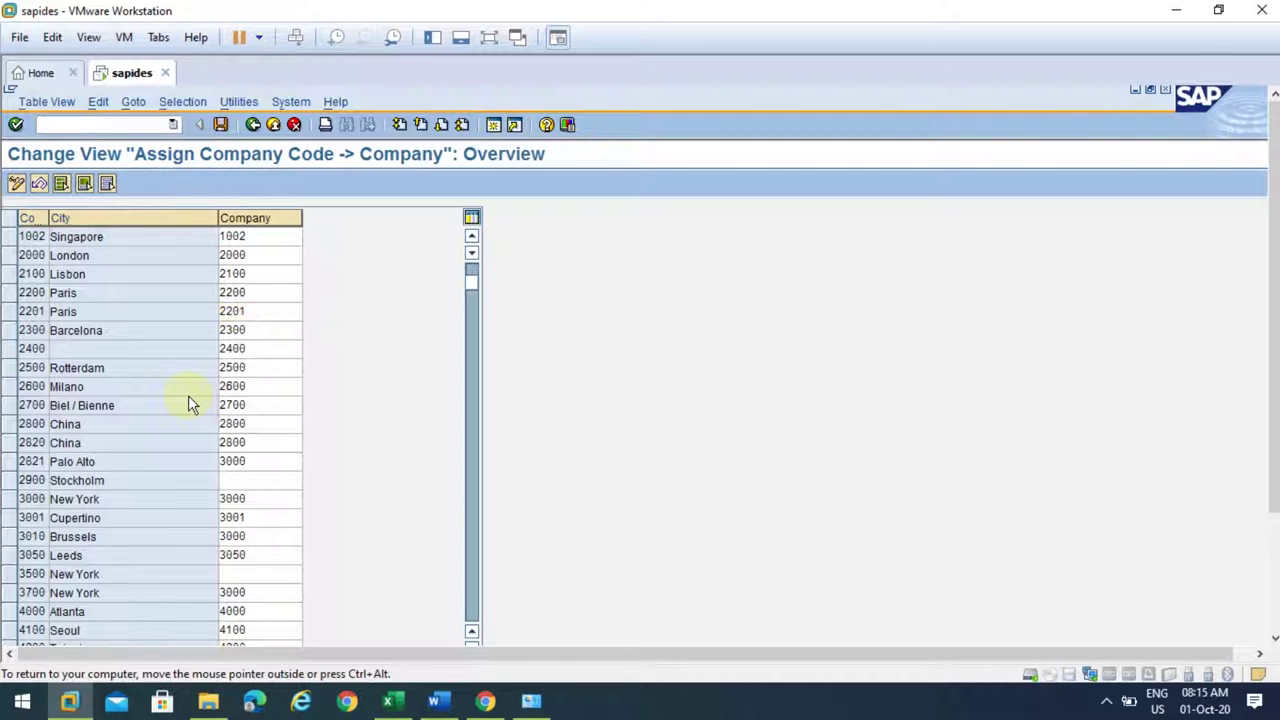
scroll(190, 400, down, 9)
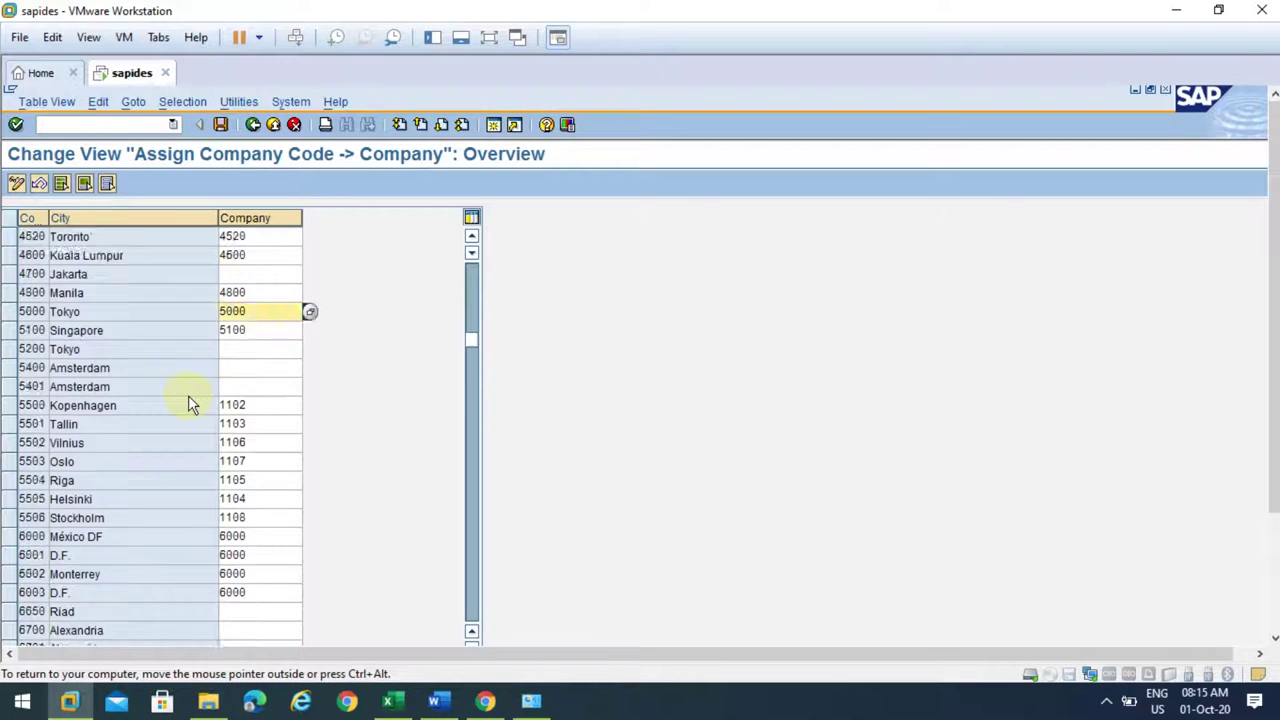
scroll(190, 400, down, 13)
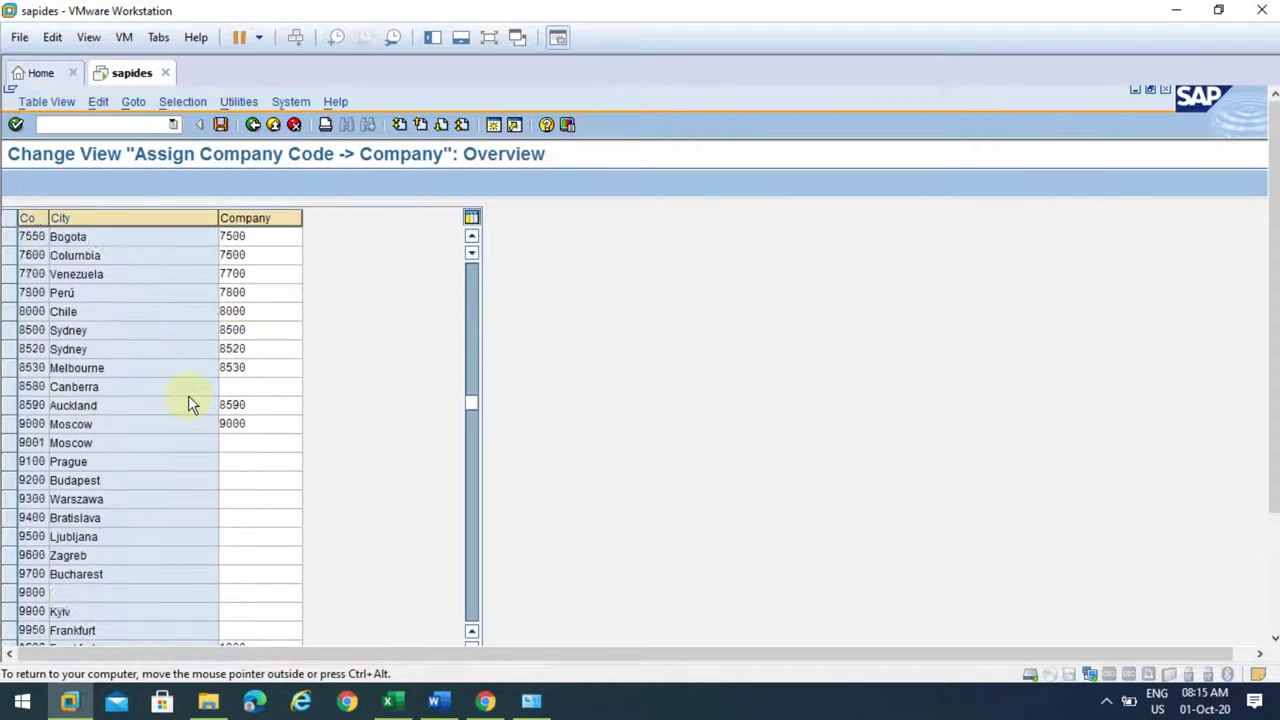
scroll(188, 400, down, 8)
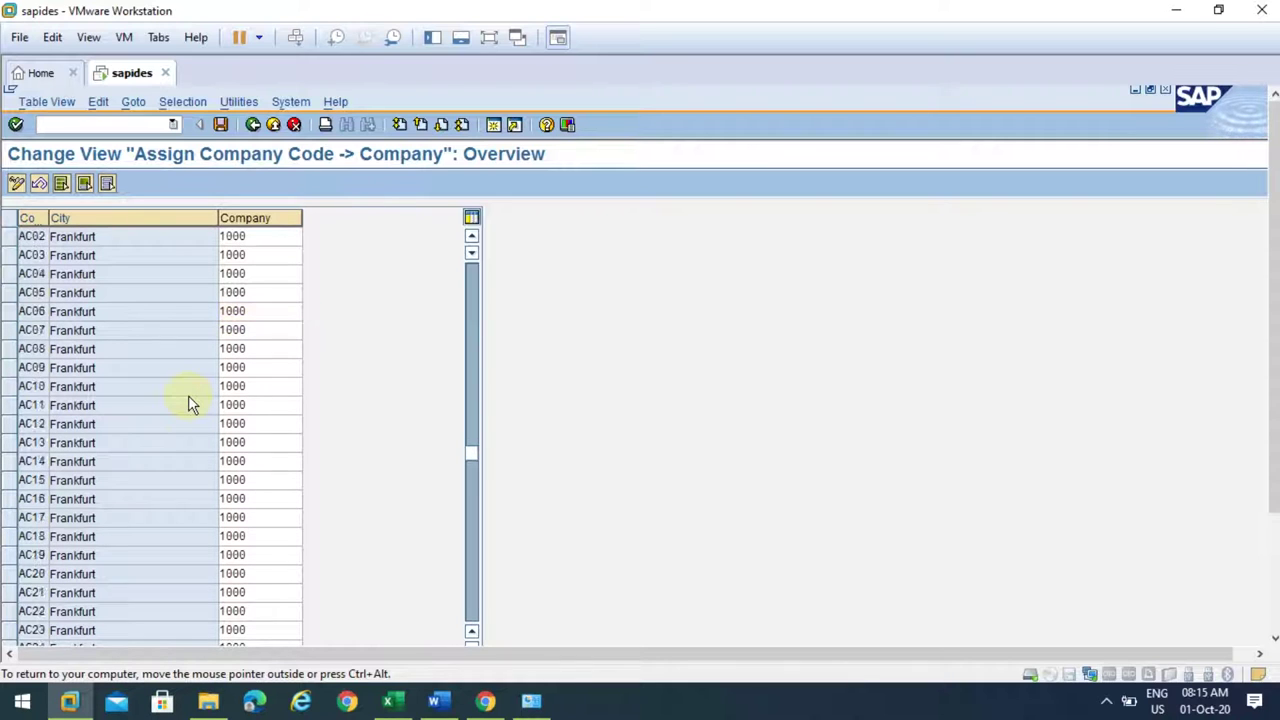
scroll(190, 403, down, 10)
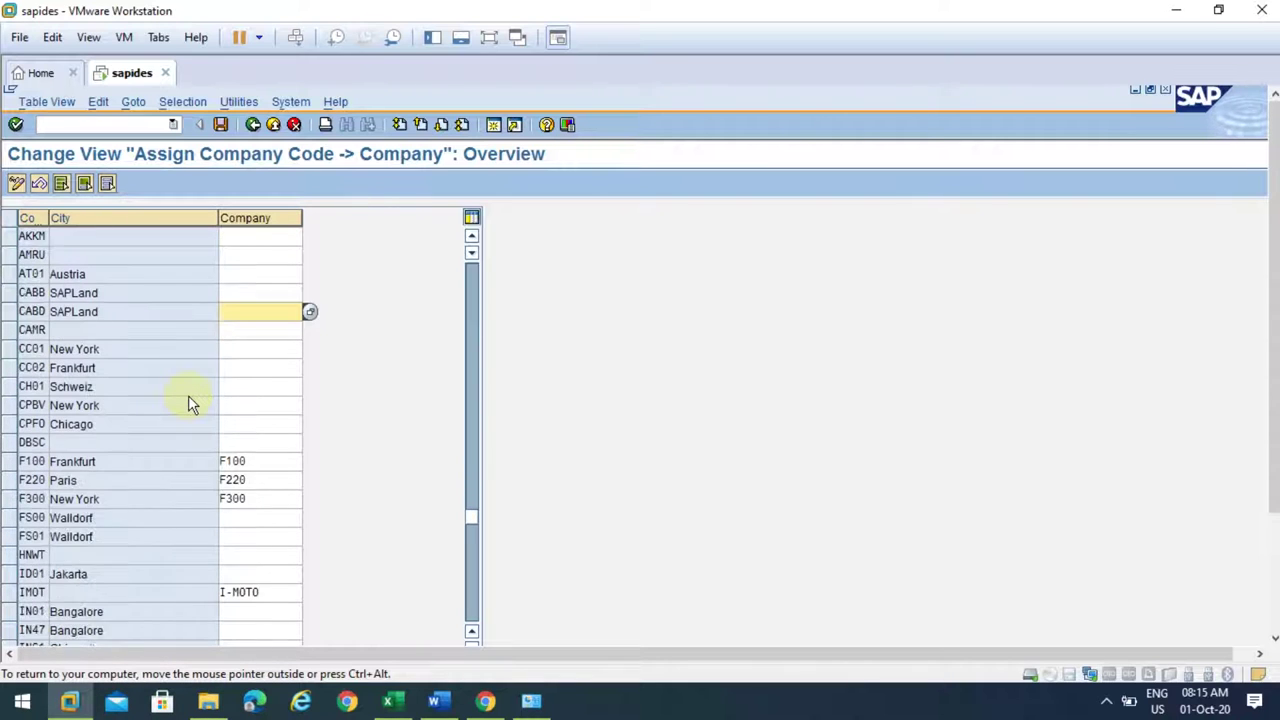
scroll(188, 395, down, 5)
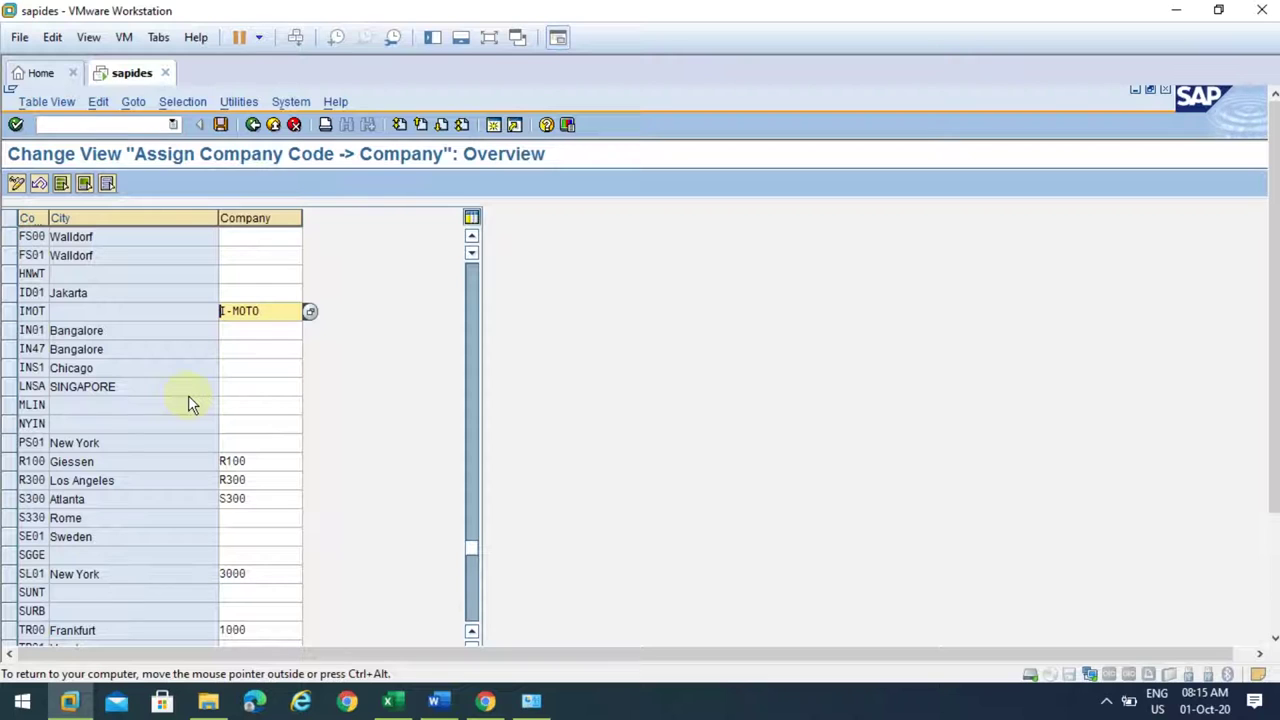
scroll(114, 423, down, 2)
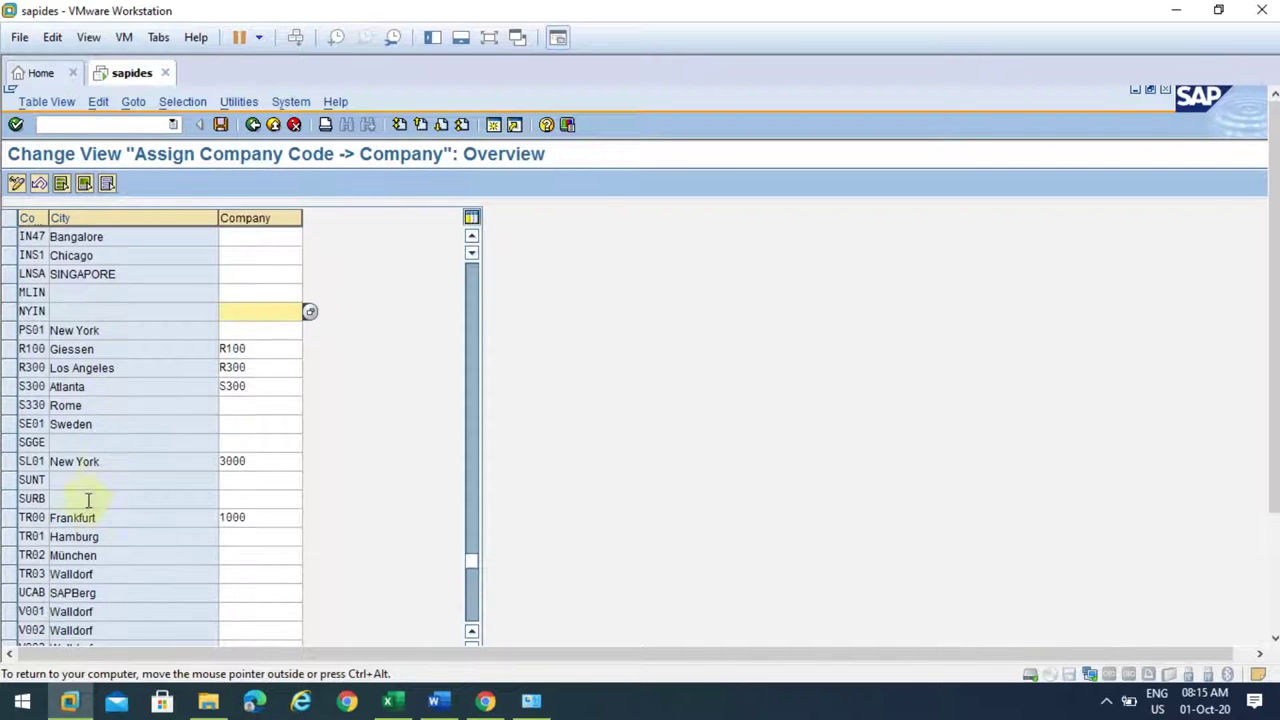
click(65, 572)
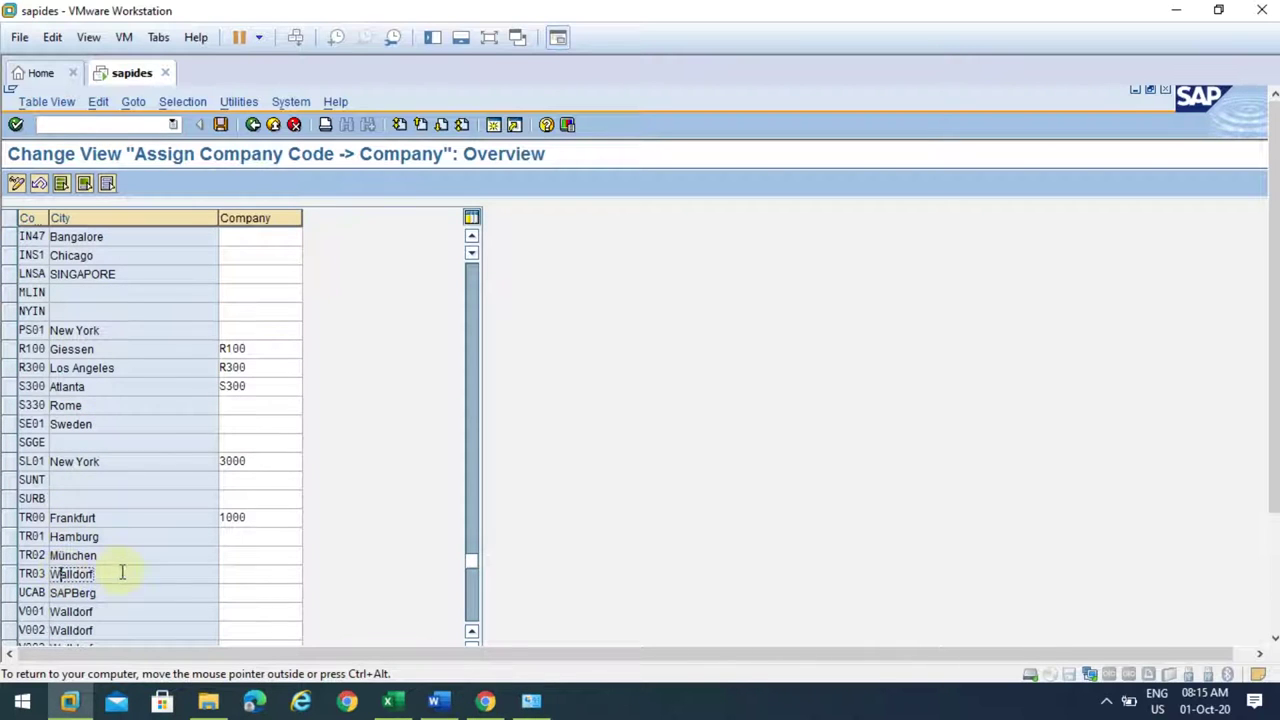
drag(120, 571, 27, 573)
click(14, 576)
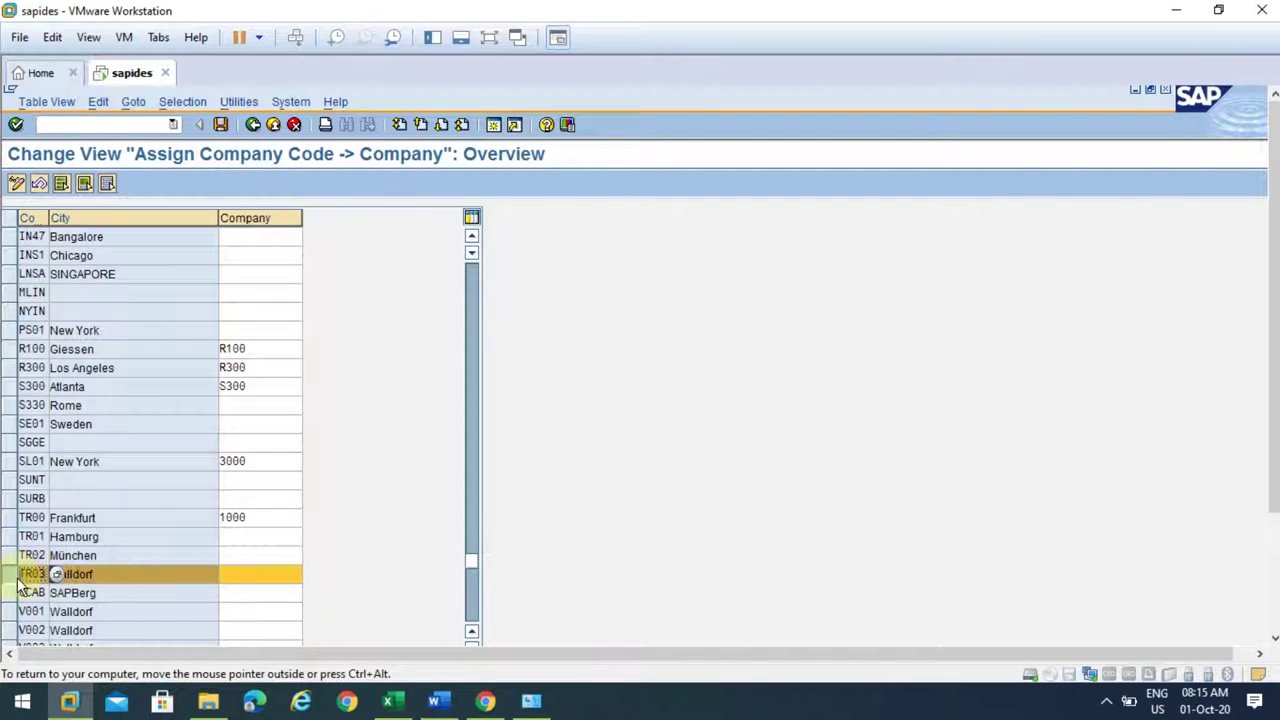
Assign company TR (SAP Training Company) to company code TR03, choosing it from the list of possible companies.
click(300, 575)
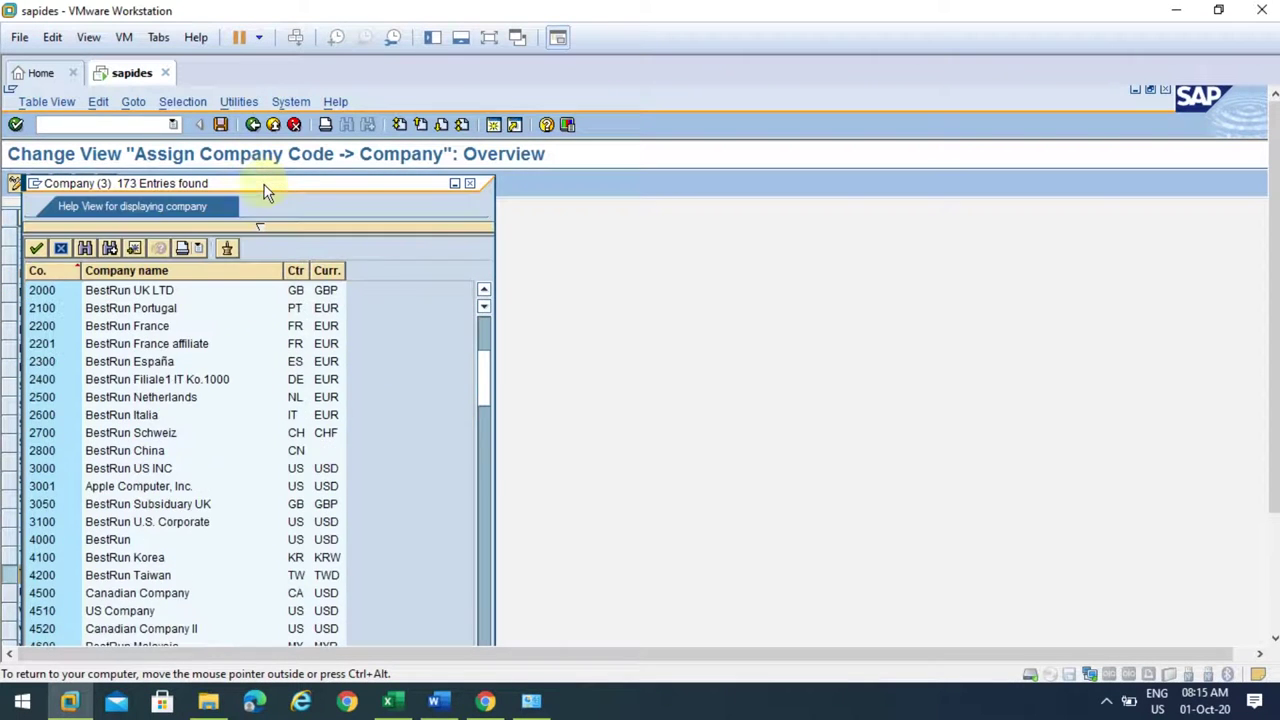
drag(268, 185, 569, 90)
scroll(480, 420, down, 10)
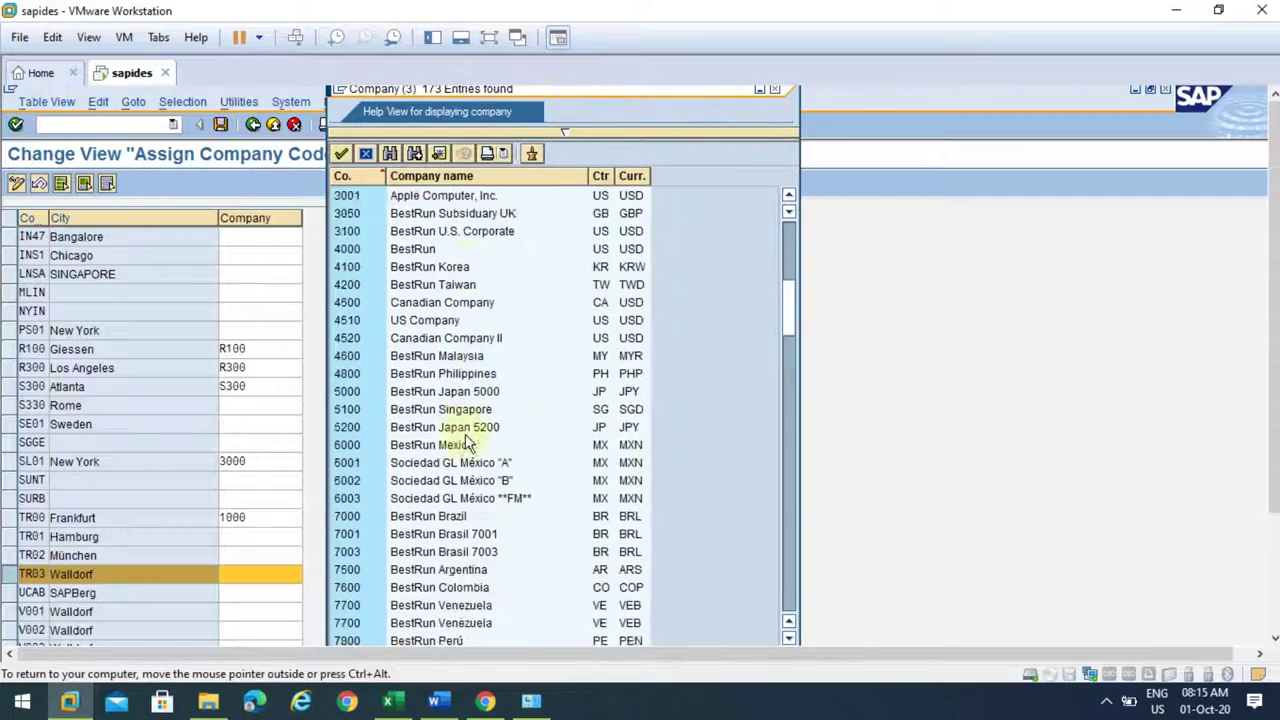
scroll(466, 446, down, 20)
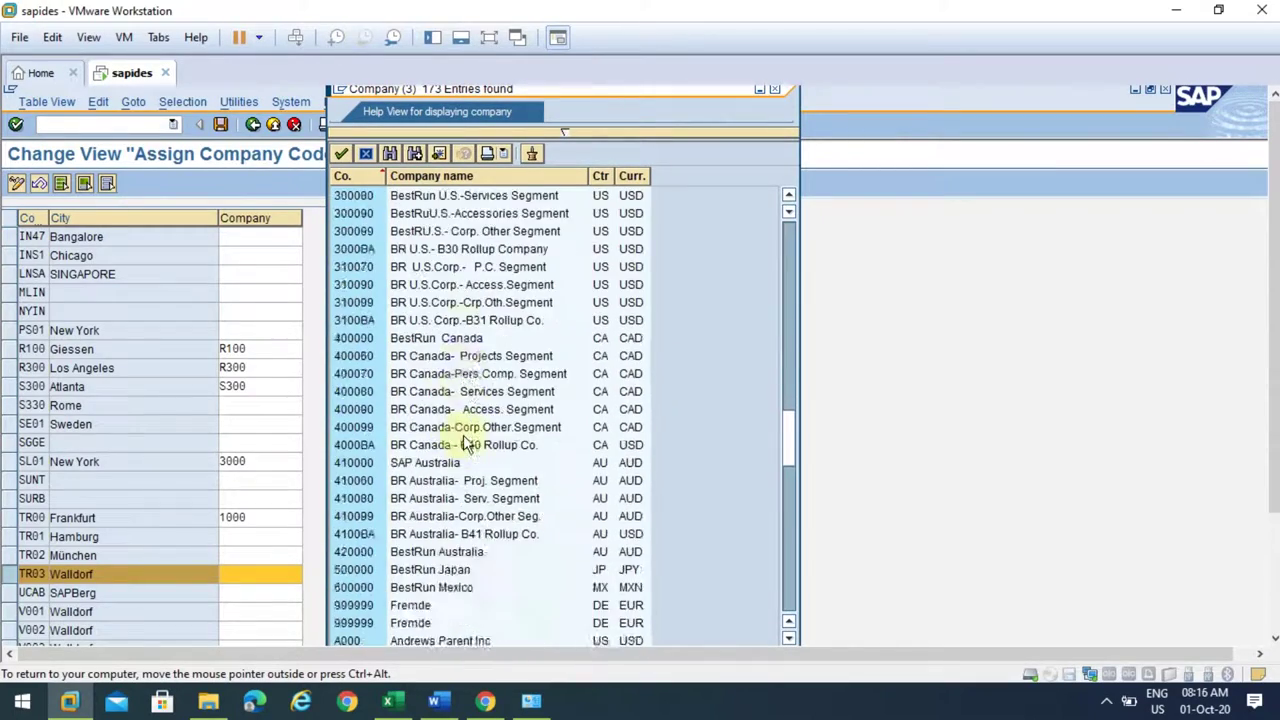
scroll(466, 446, down, 20)
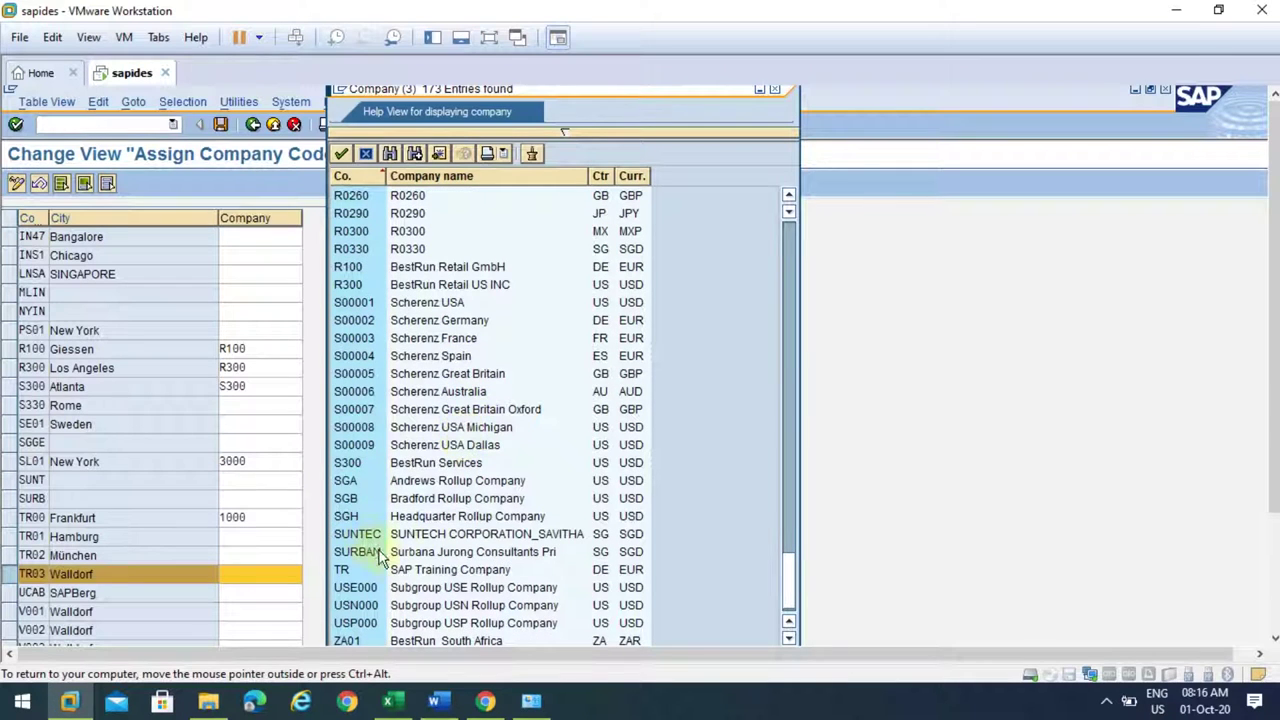
click(397, 571)
double_click(346, 570)
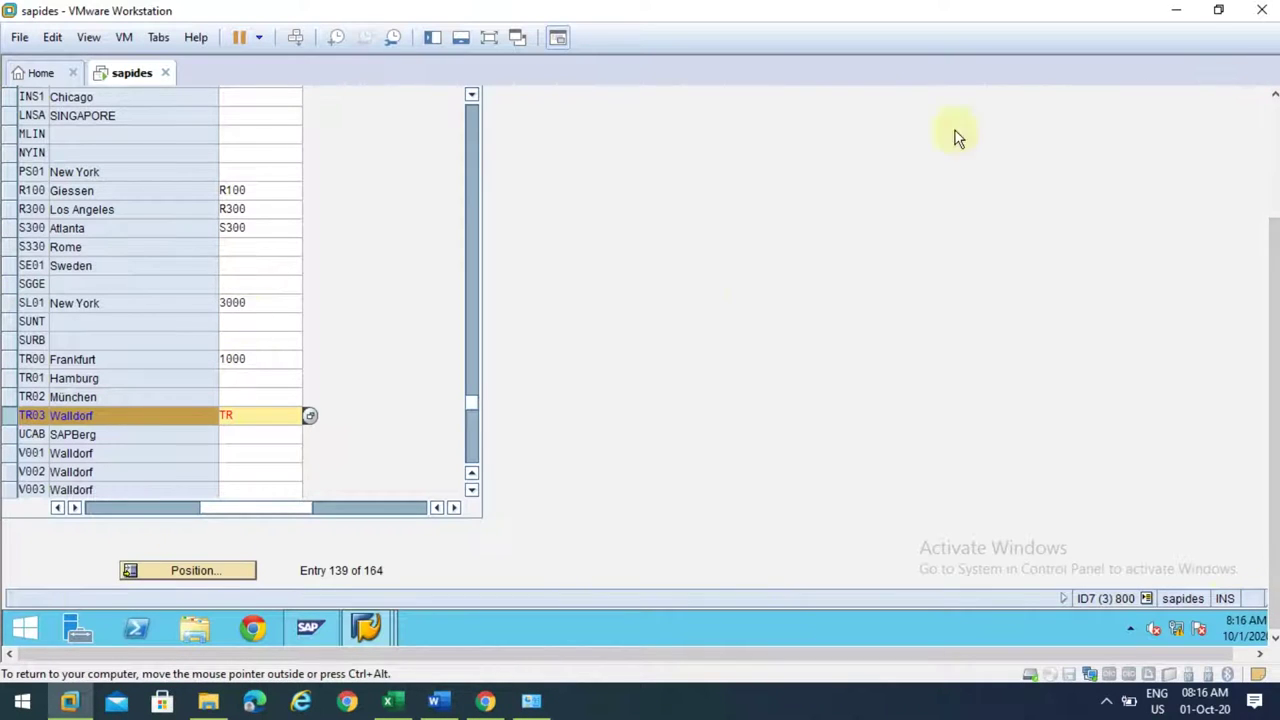
Save the company code assignment under customizing request ID7K900169 (New Company Code) and return to the IMG structure.
click(489, 37)
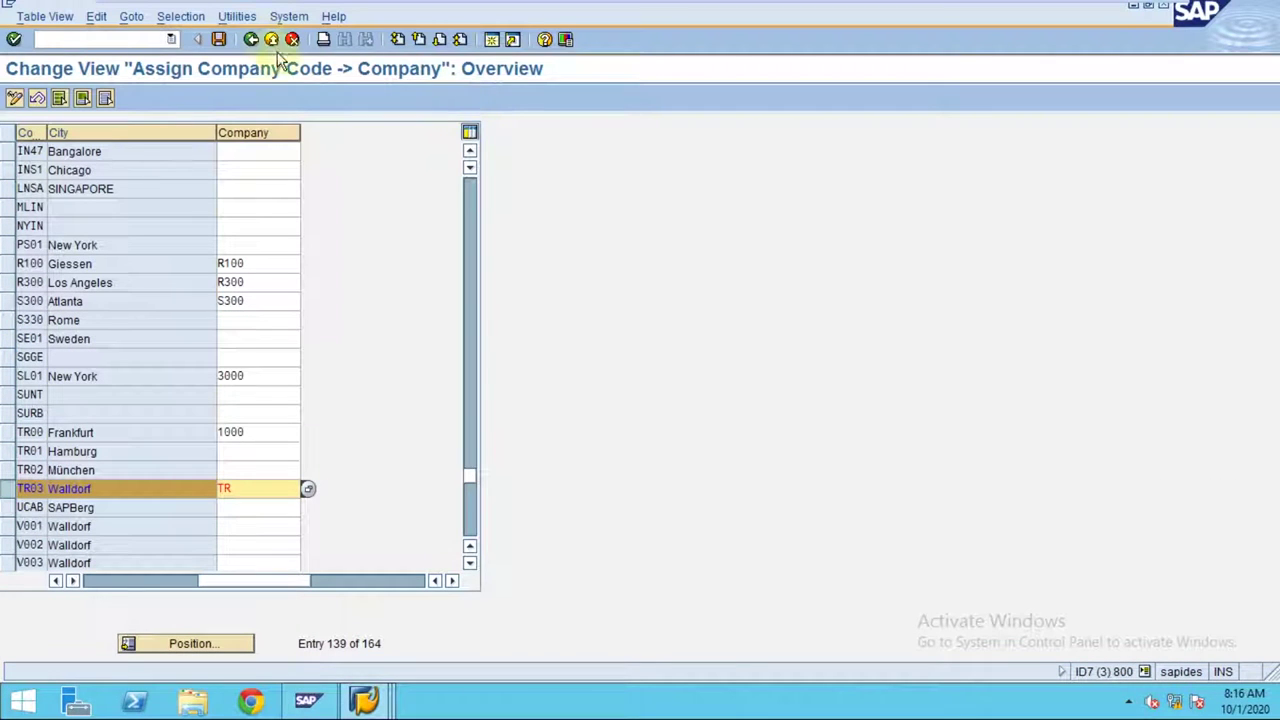
click(251, 40)
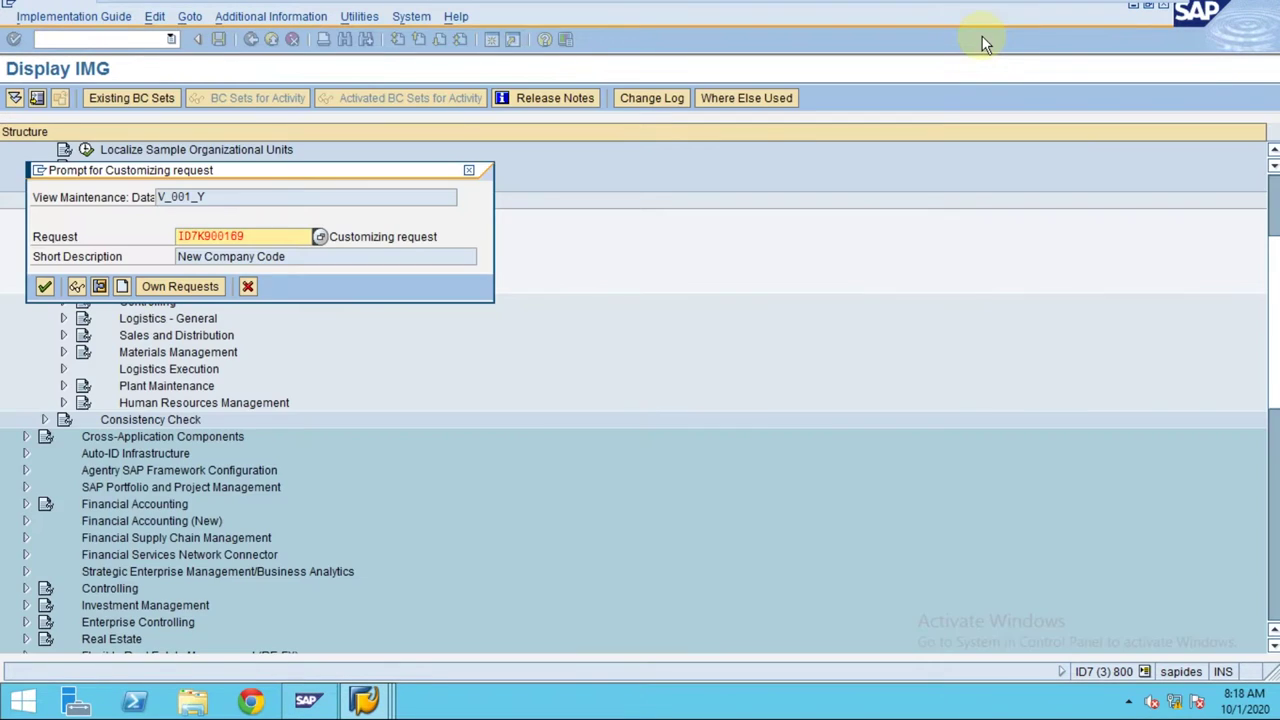
click(276, 256)
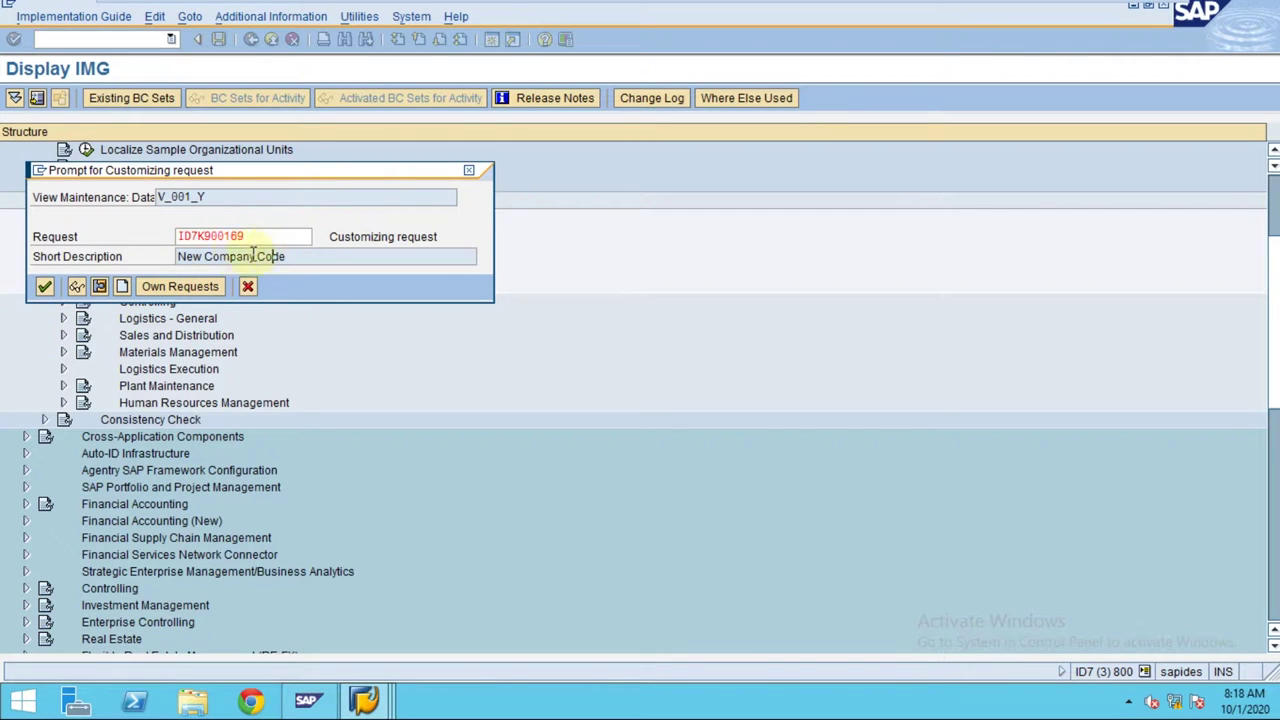
click(45, 287)
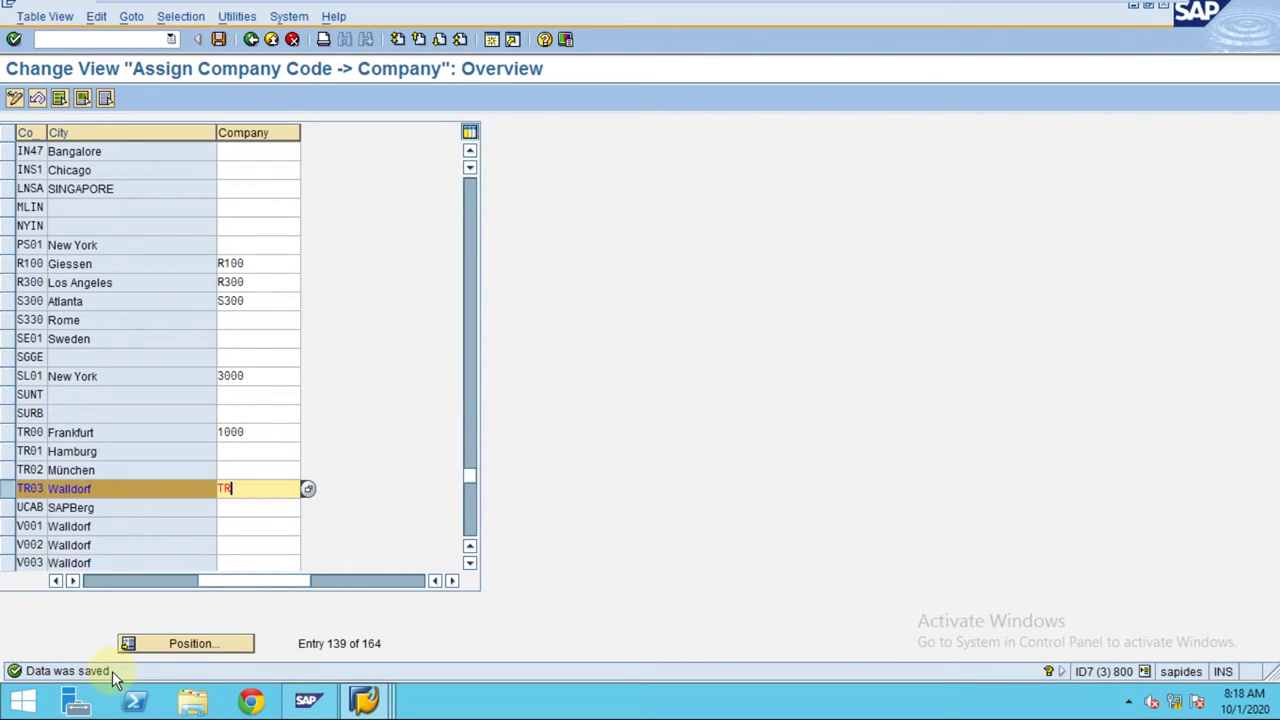
click(249, 39)
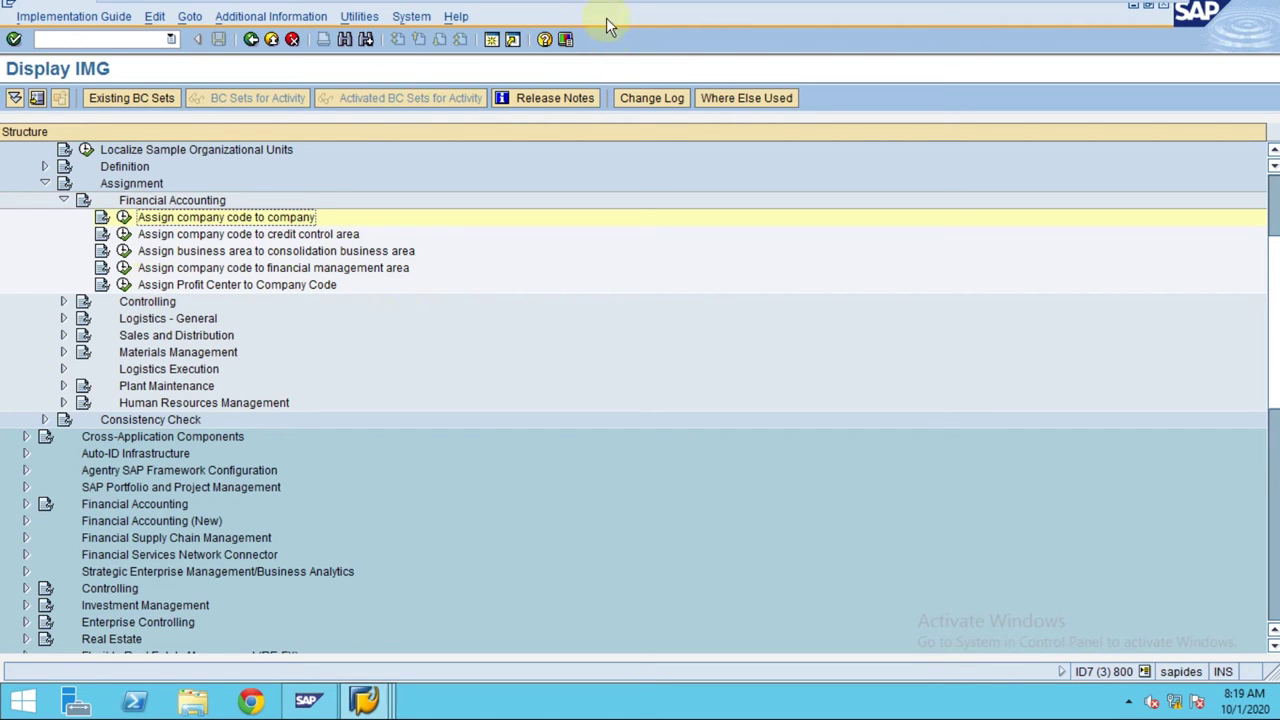
mouse_move(607, 16)
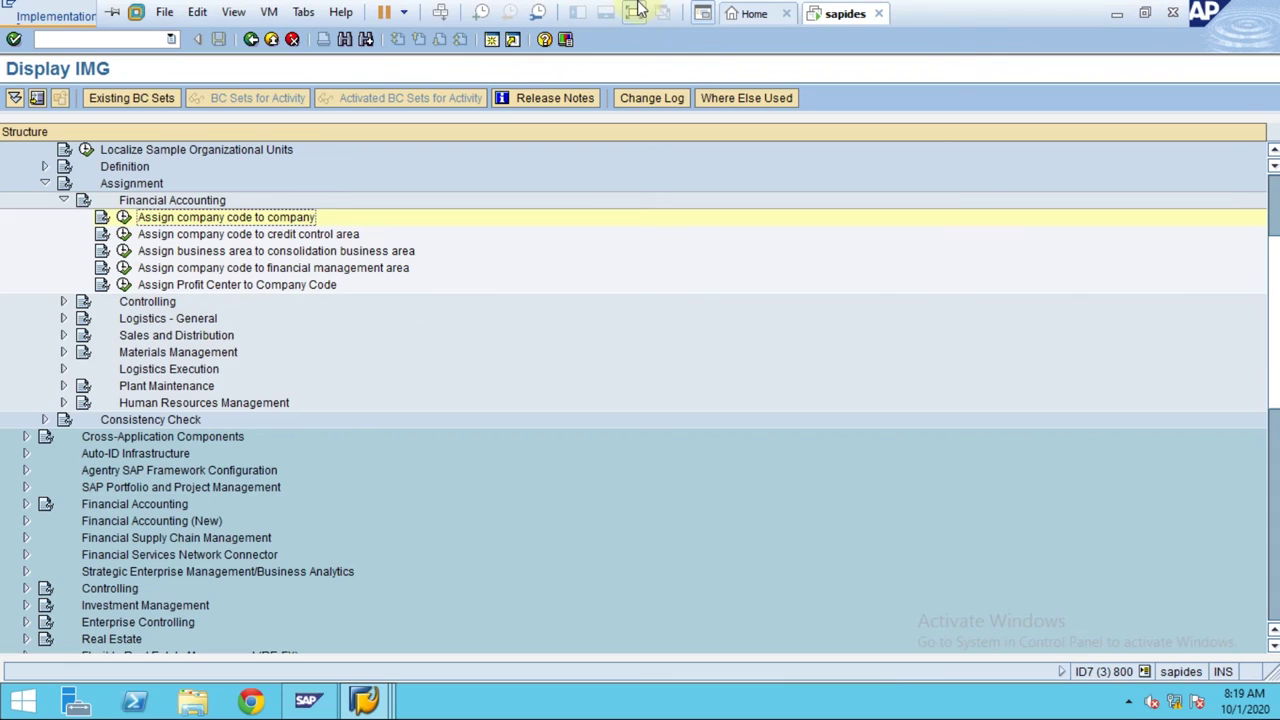